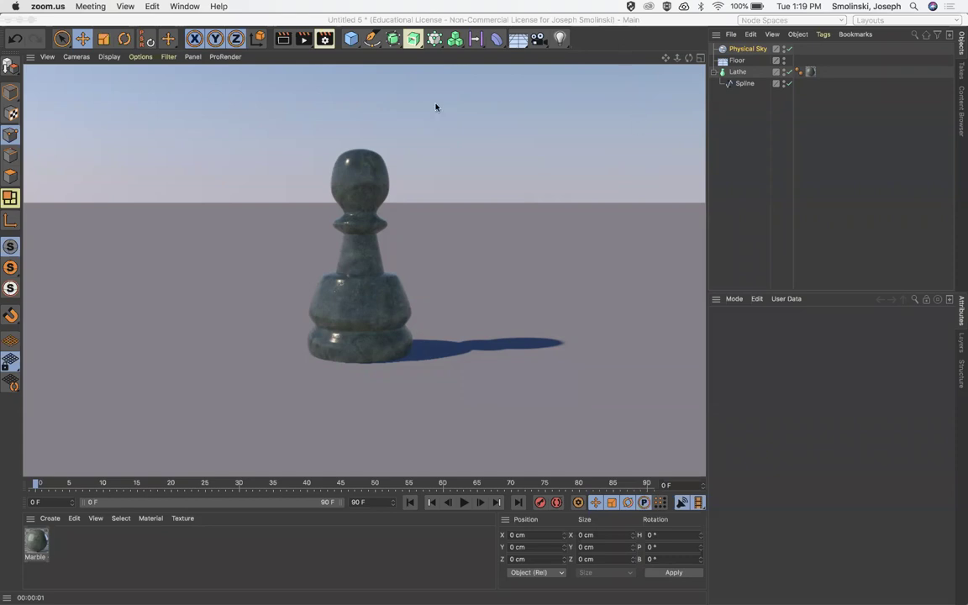
Step: Add an Extrude generator to the existing pawn scene and create a new empty project
click(412, 41)
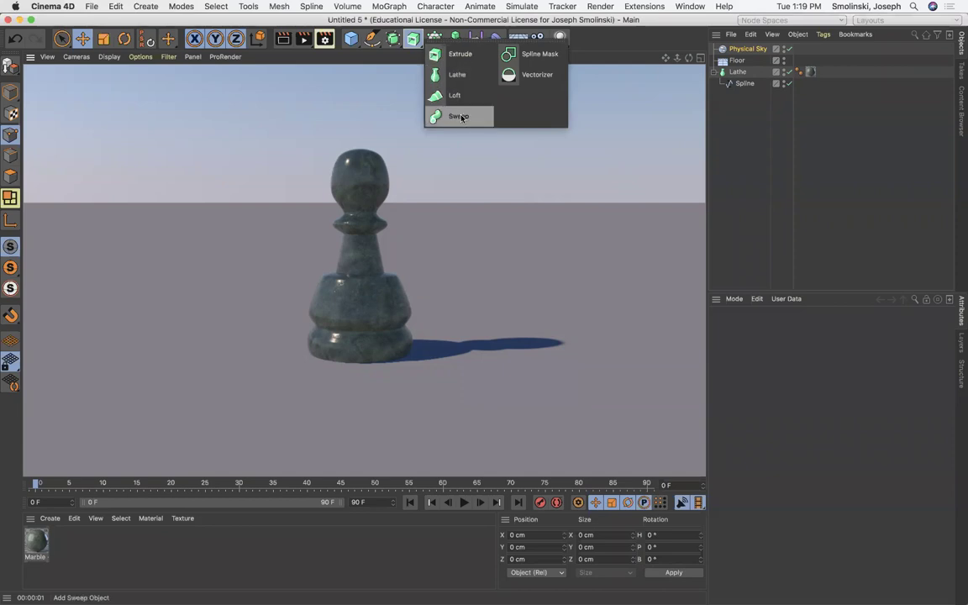
click(459, 57)
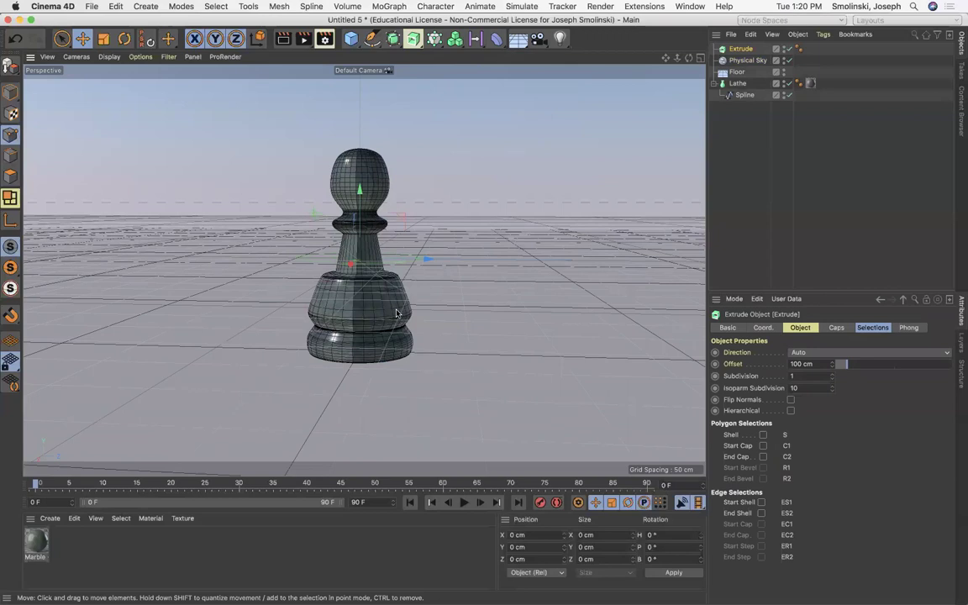
key(super+n)
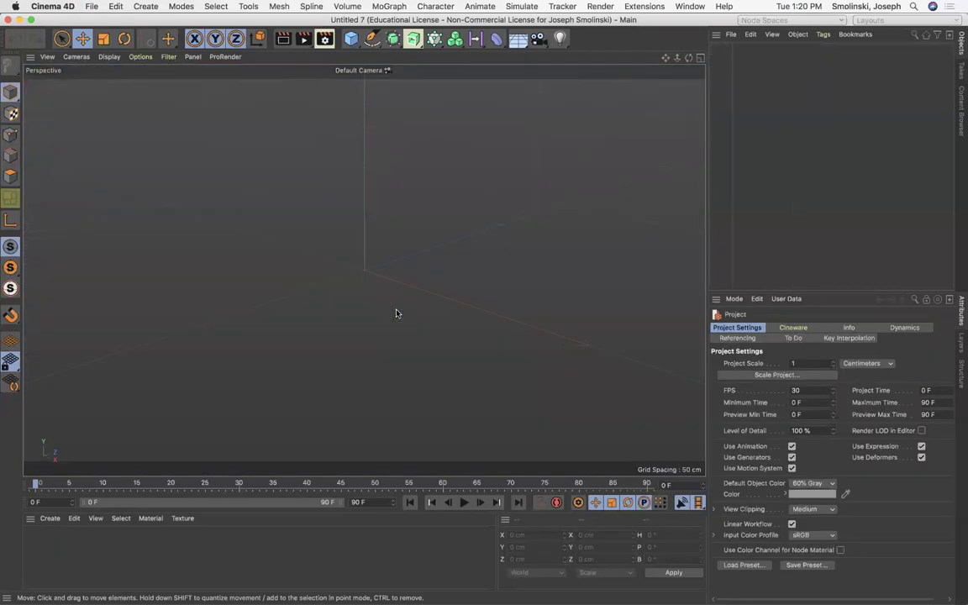
Step: Look at the Pawn.jpg reference photo in Preview and return to the empty Cinema 4D project
mouse_move(216, 592)
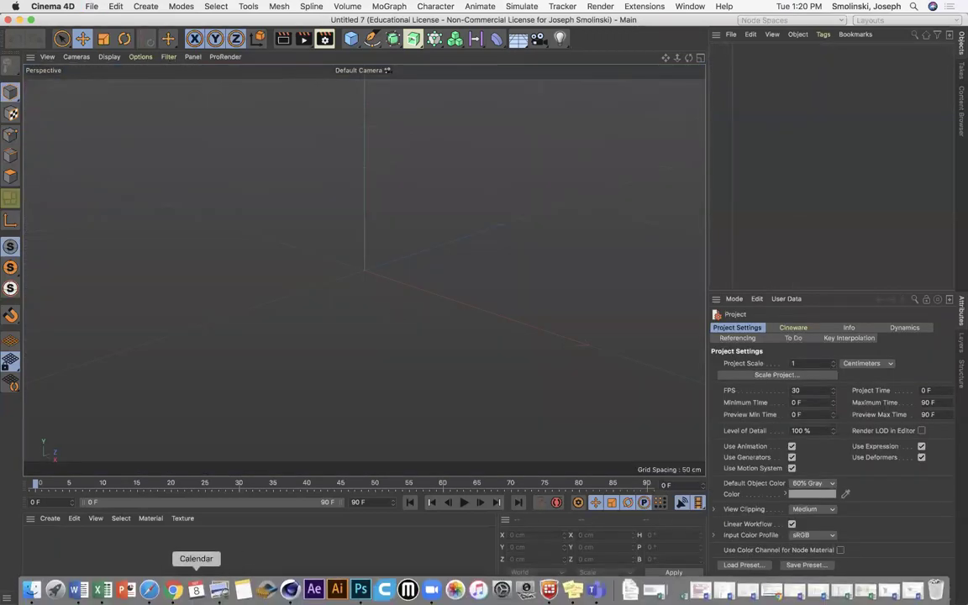
click(219, 590)
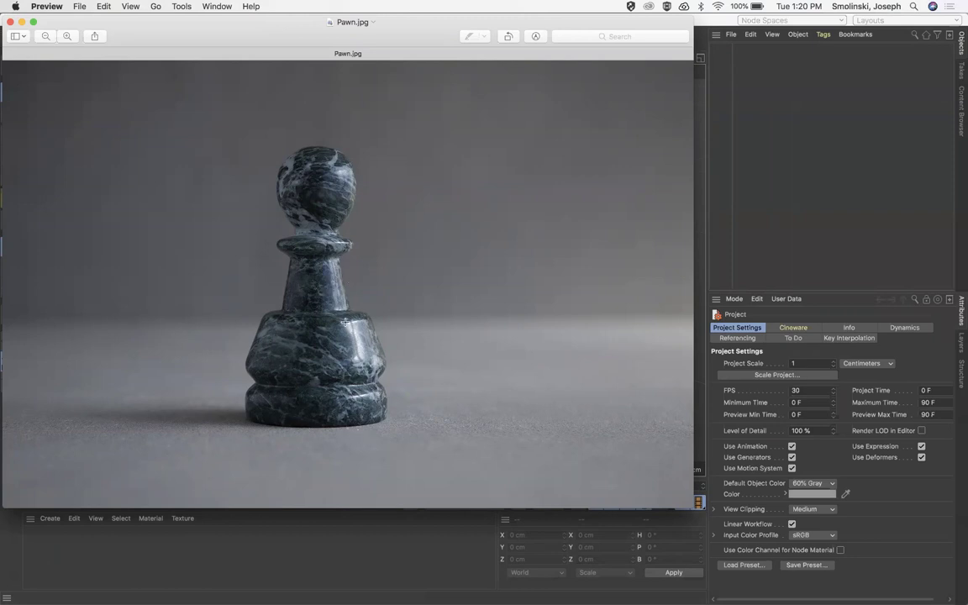
click(700, 245)
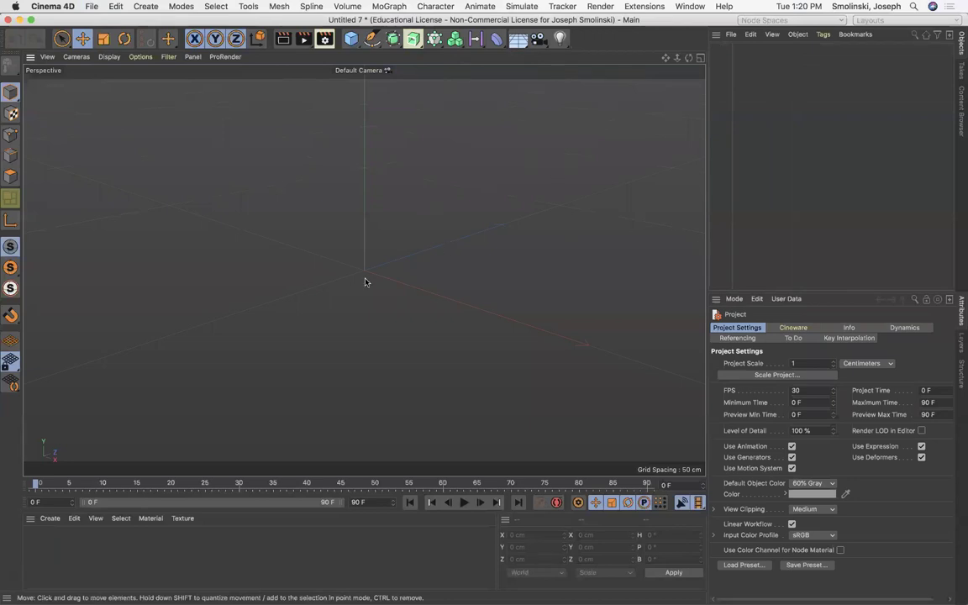
Step: Load Pawn.jpg as the background picture of the maximized Front view and set its Offset X to 35
click(701, 59)
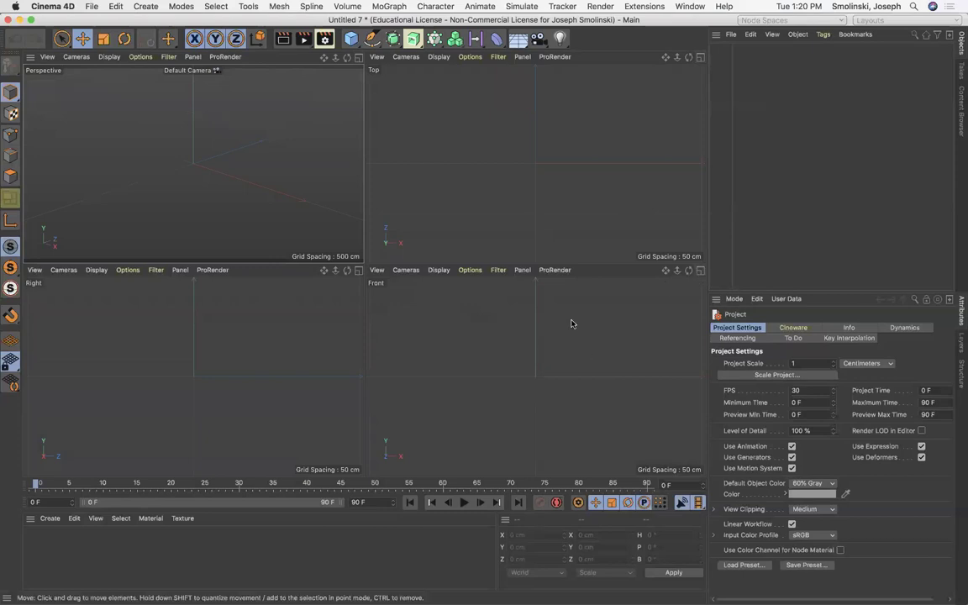
click(701, 273)
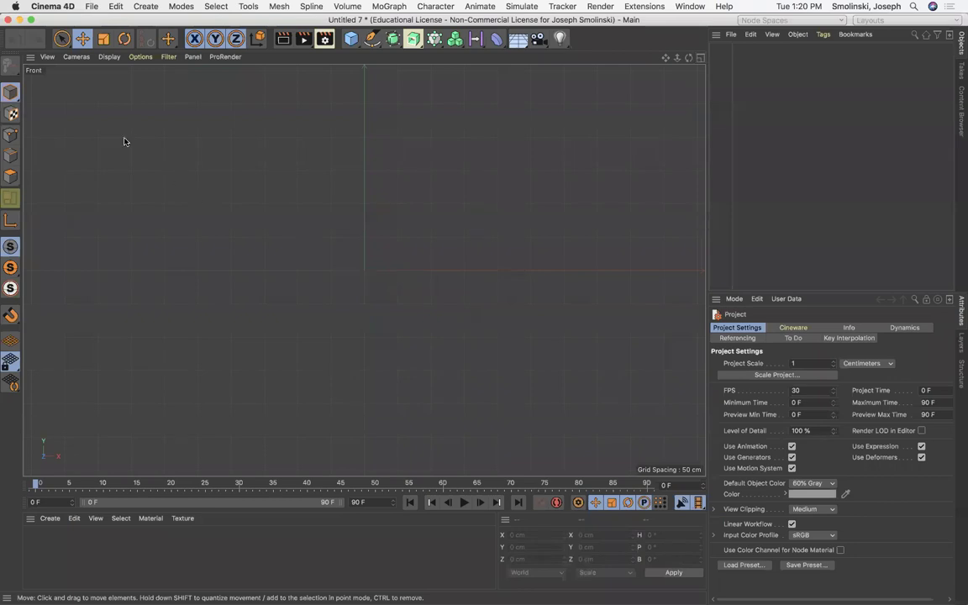
click(139, 58)
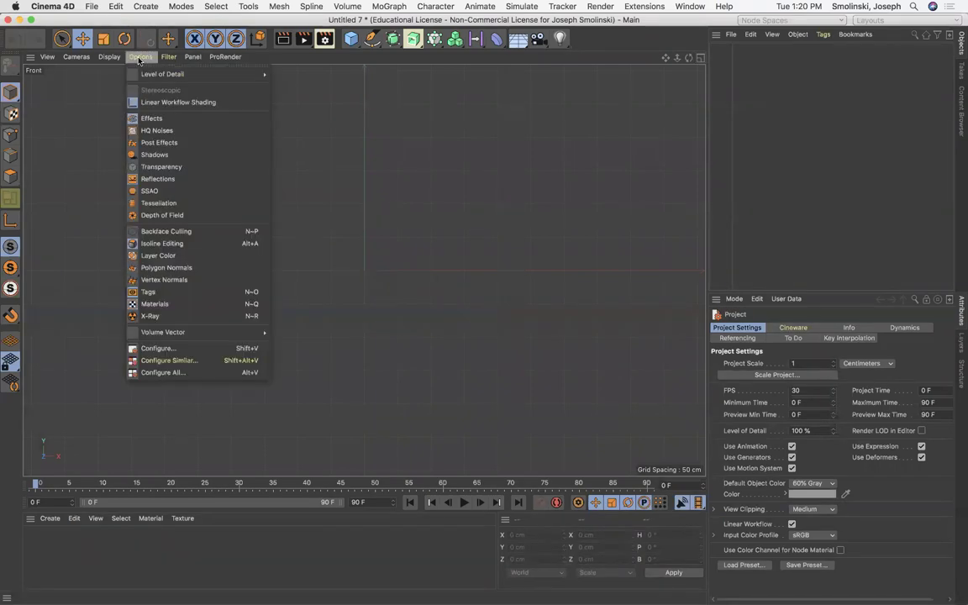
click(140, 348)
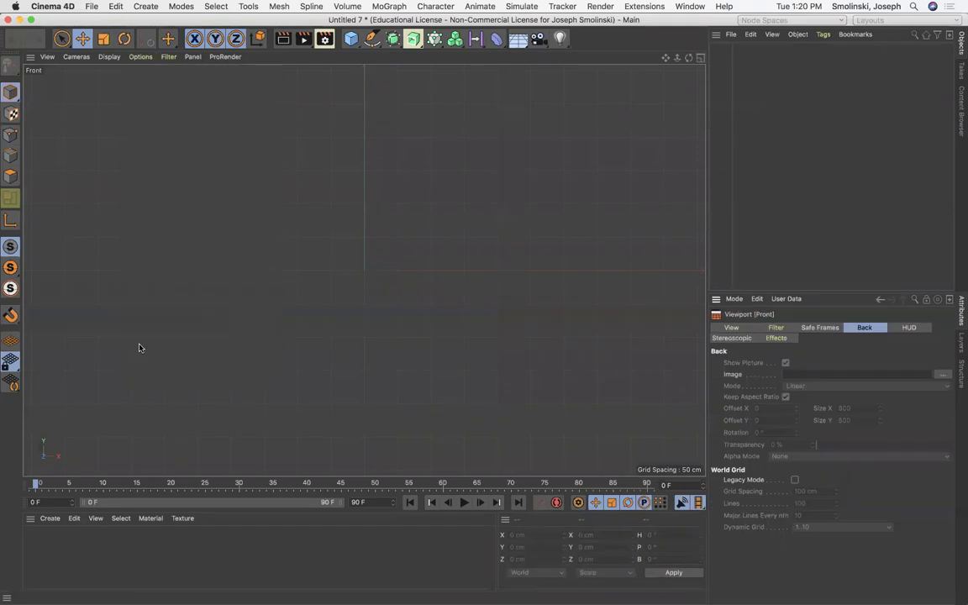
click(775, 327)
click(866, 328)
click(942, 375)
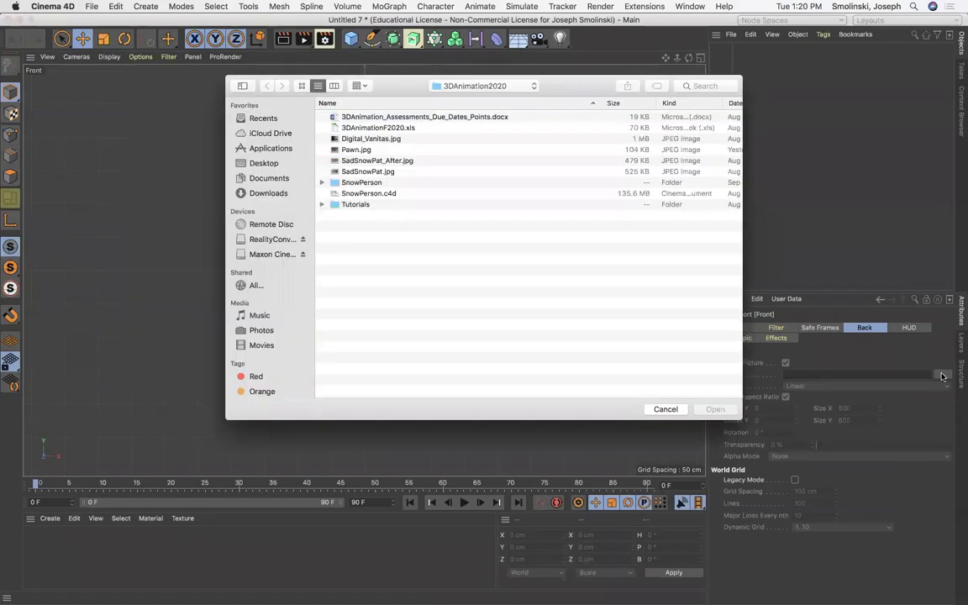
click(349, 148)
click(715, 409)
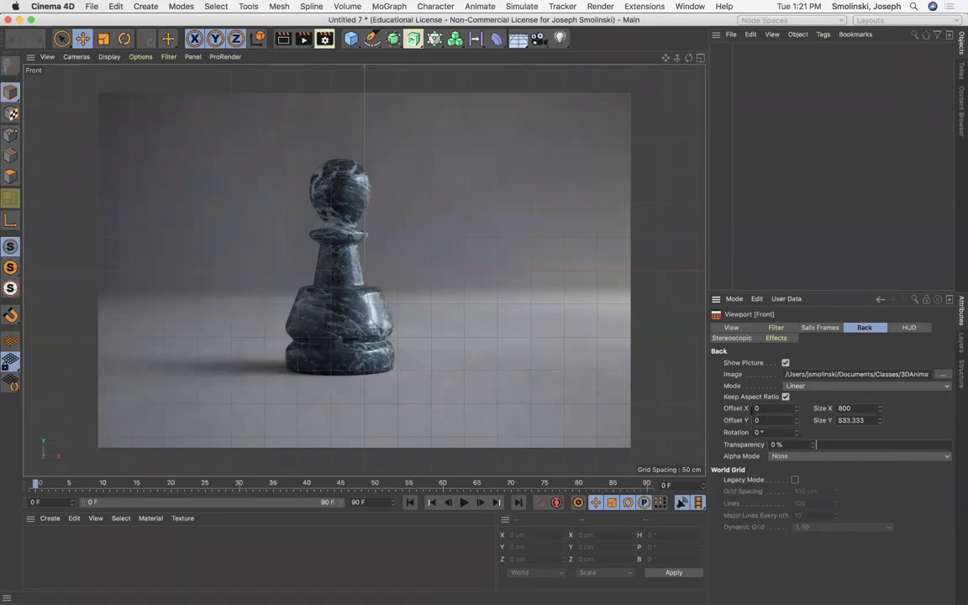
drag(796, 408, 796, 412)
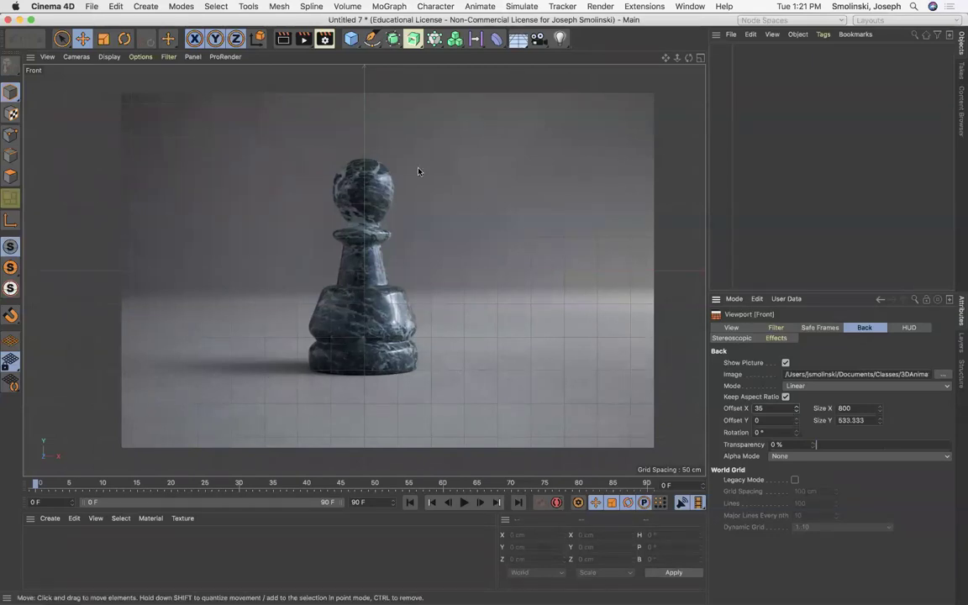
Step: With a Linear Spline Pen, trace the pawn's right outline from the head's top centre around the head and collar to the collar's underside
click(372, 39)
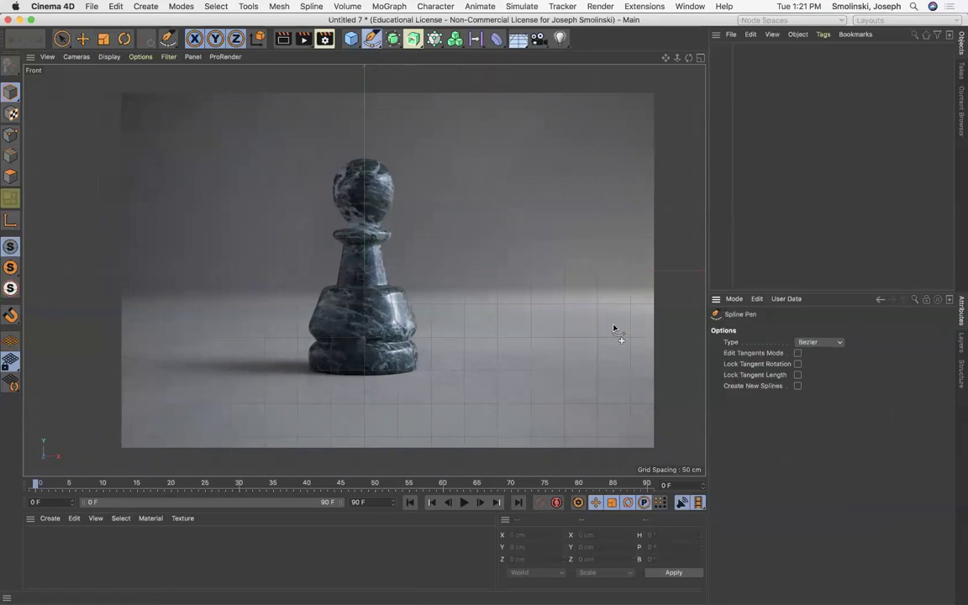
click(839, 343)
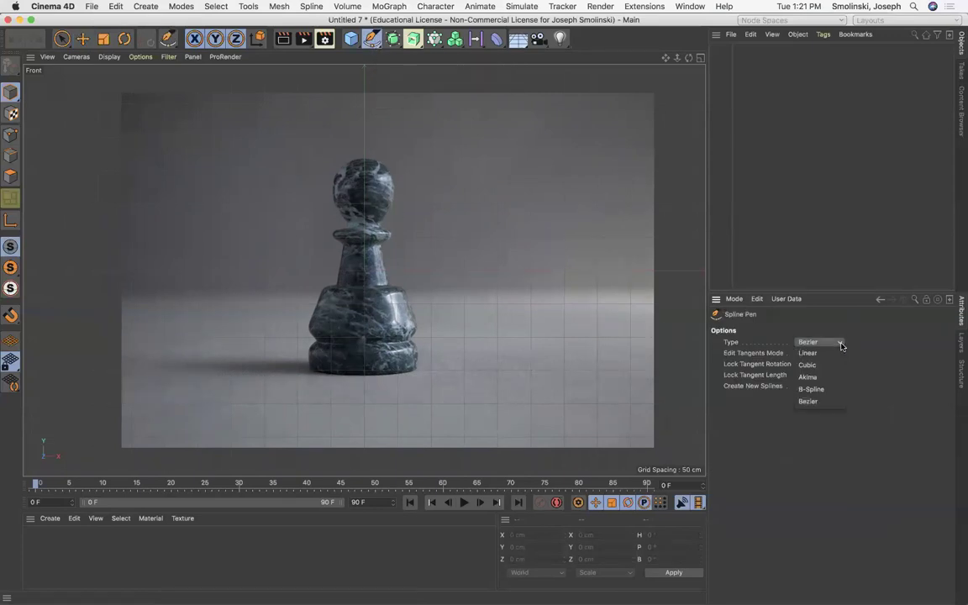
click(820, 354)
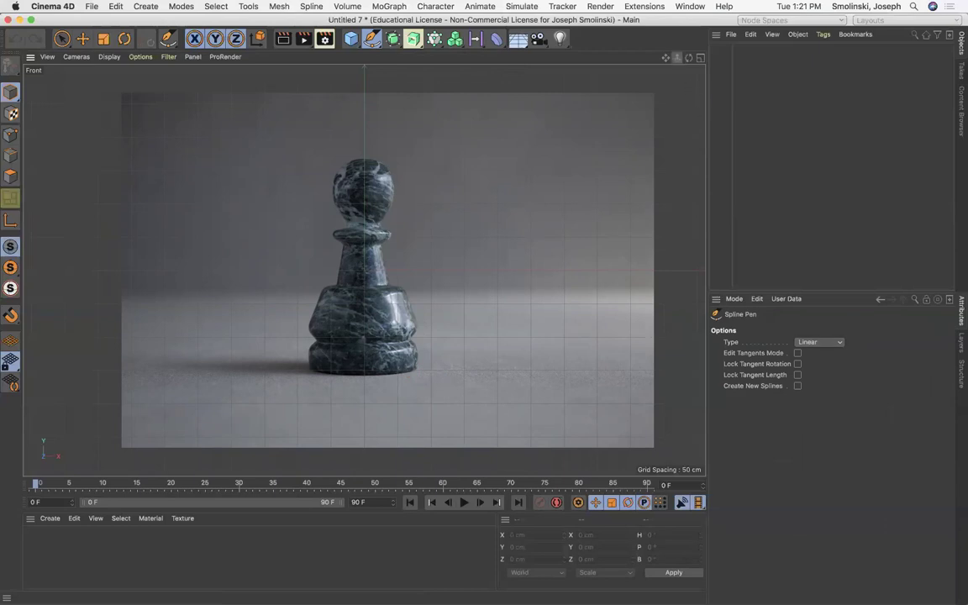
drag(676, 57, 744, 57)
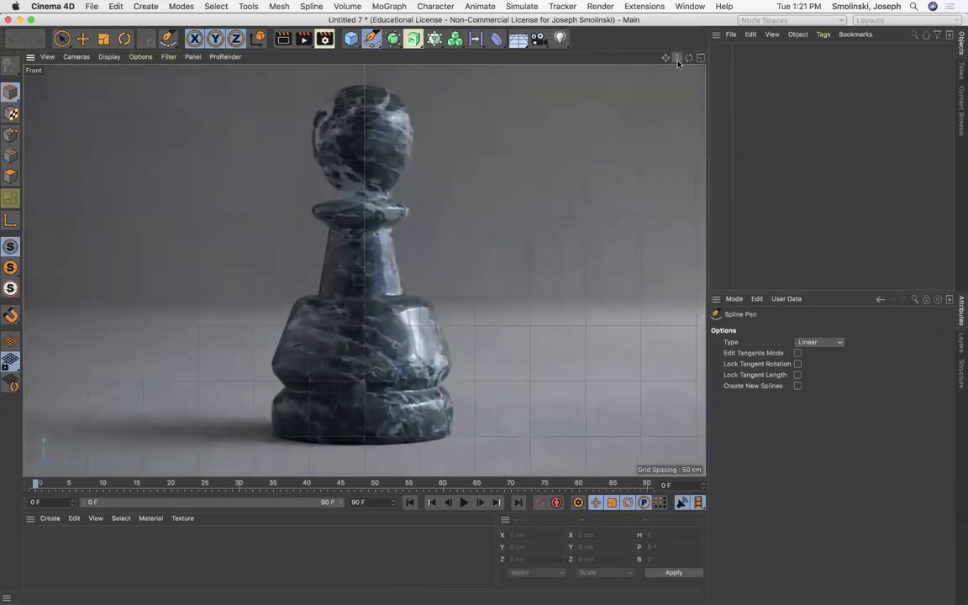
click(363, 85)
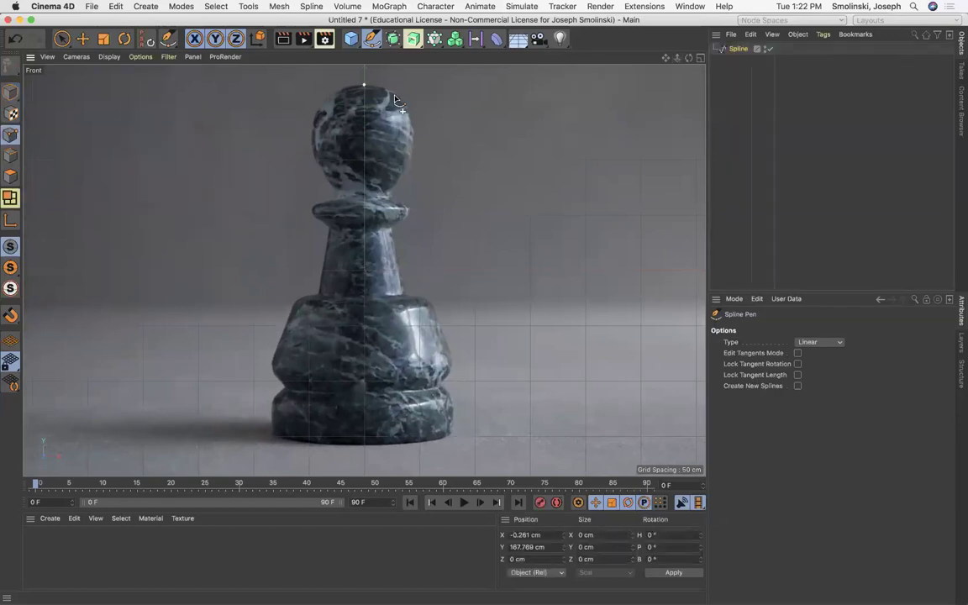
click(401, 103)
click(411, 156)
click(392, 202)
click(409, 209)
click(392, 228)
Step: Continue the spline down the neck and around the body and base, ending on the centre axis at the pawn's bottom
click(406, 294)
click(429, 303)
click(452, 363)
click(441, 386)
click(452, 403)
click(451, 438)
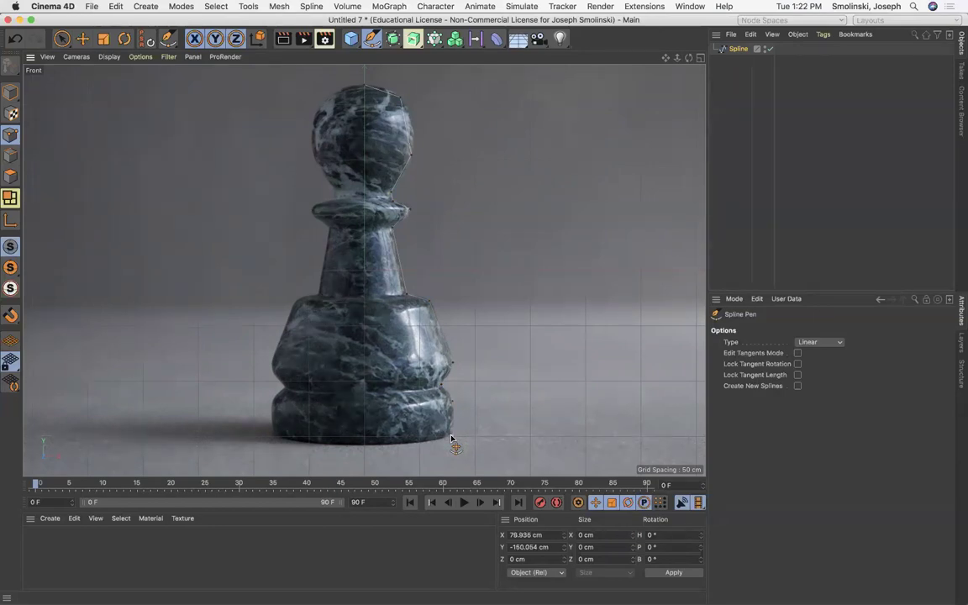
click(364, 438)
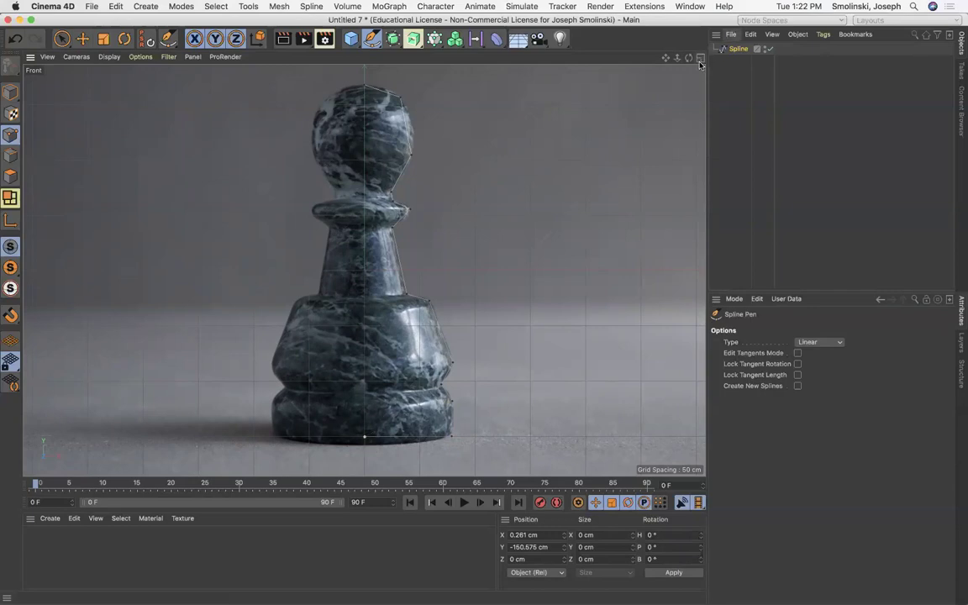
Step: Inspect the profile spline in the Perspective view from another angle, and return to the full-size Front view
click(734, 51)
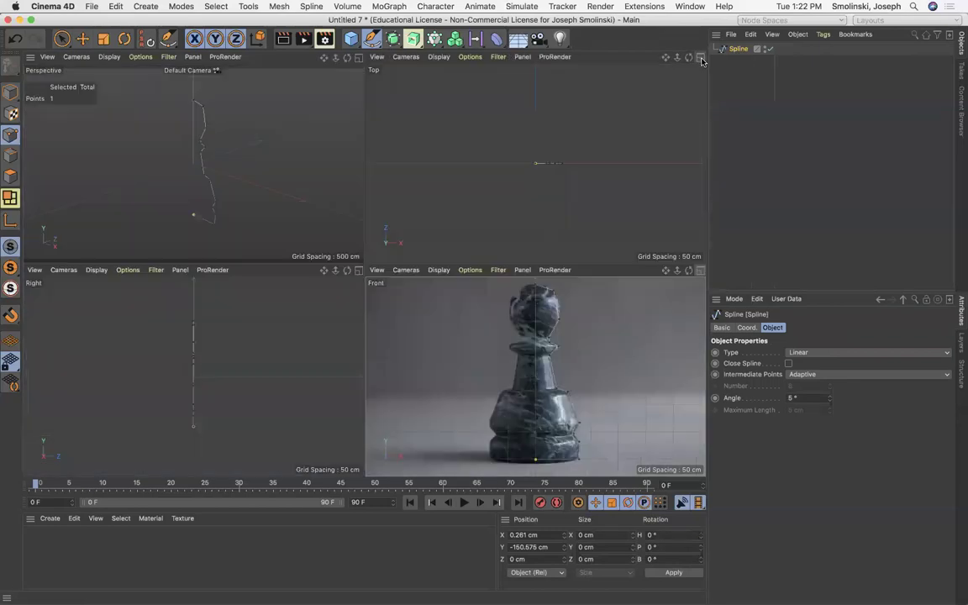
click(358, 58)
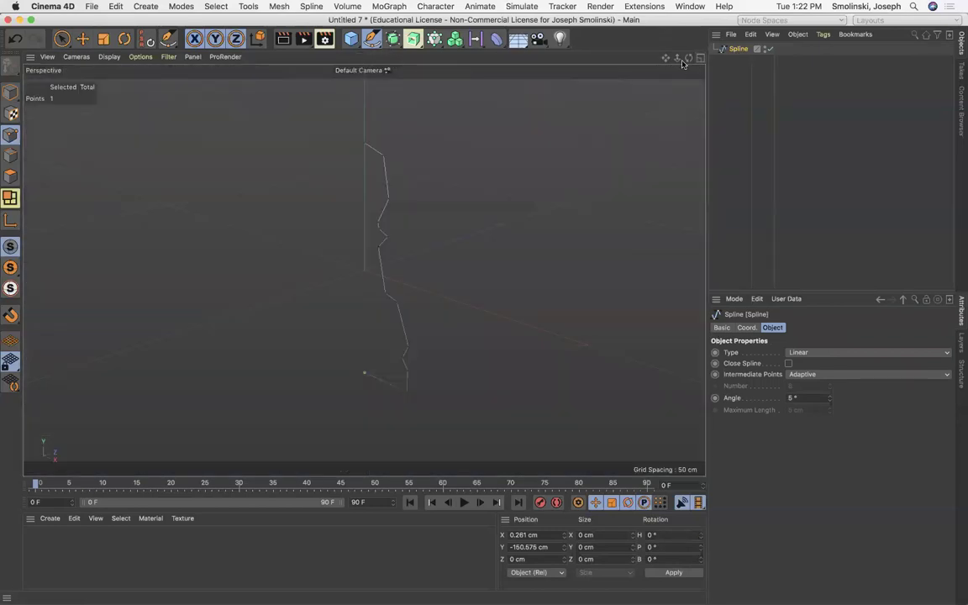
mouse_move(688, 58)
mouse_down()
mouse_move(729, 44)
mouse_move(703, 62)
mouse_up()
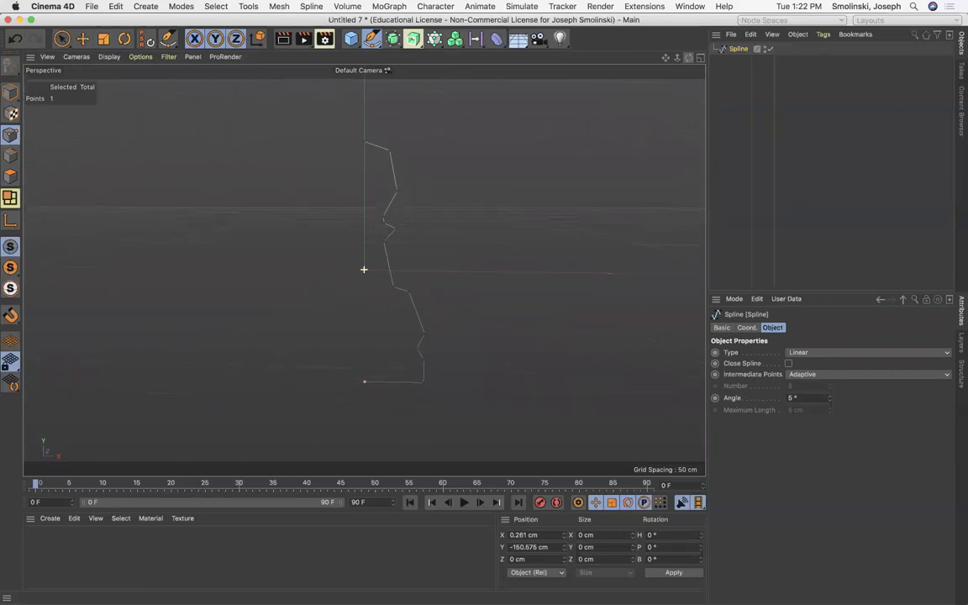
click(695, 60)
click(699, 272)
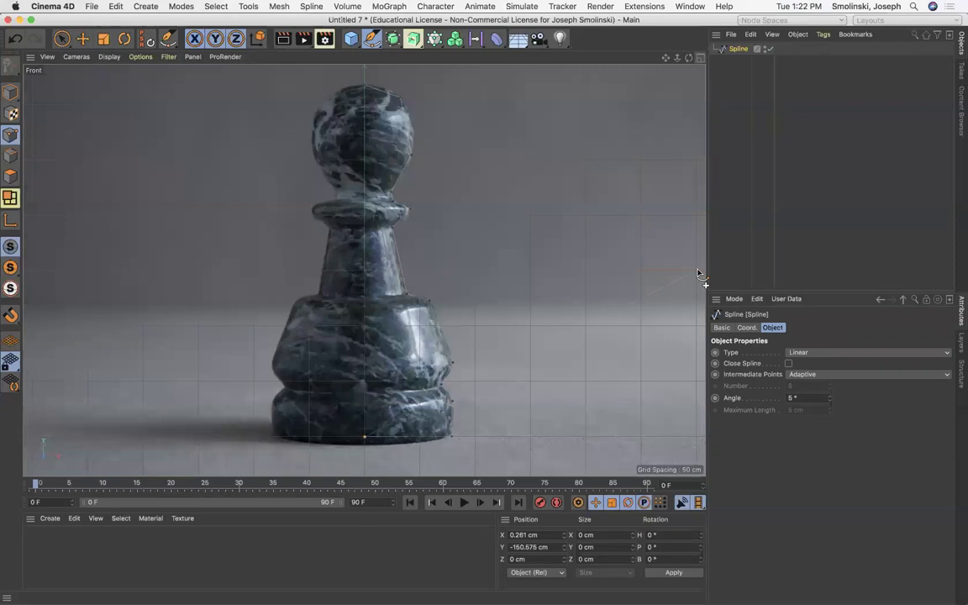
Step: Activate the Move tool in point mode, select the point at the head's upper right, and change the spline type to Bezier
click(82, 39)
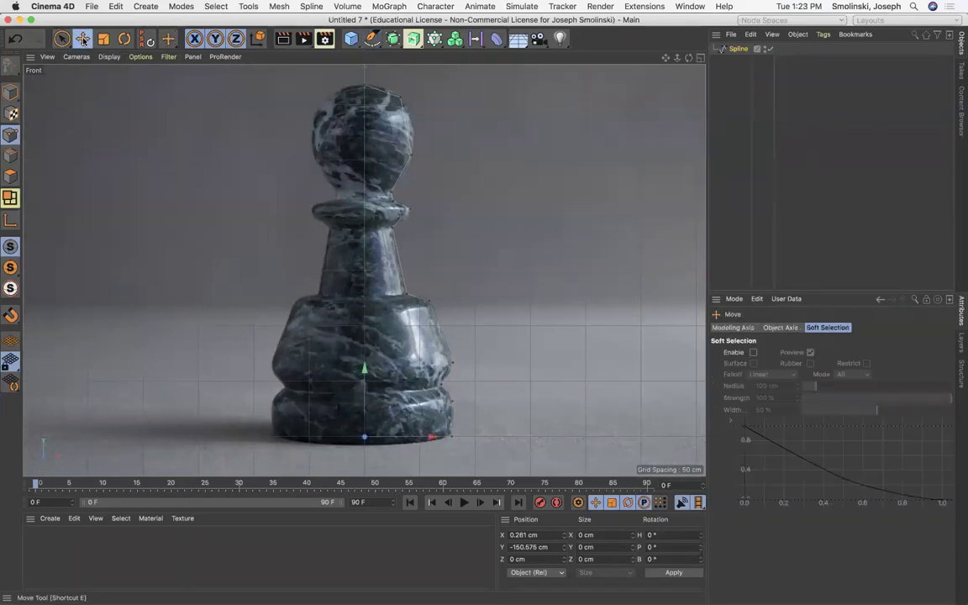
click(8, 135)
click(13, 91)
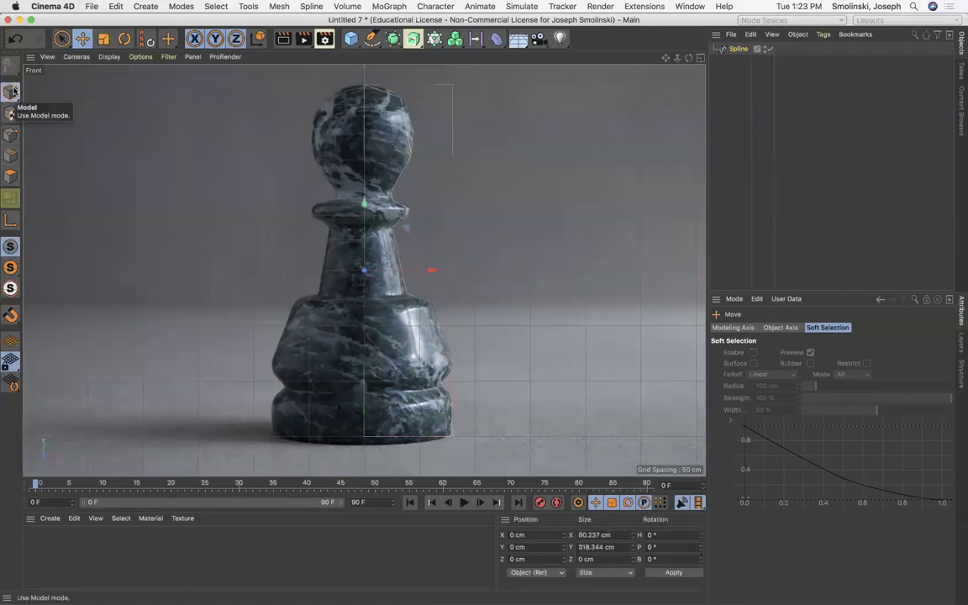
click(10, 136)
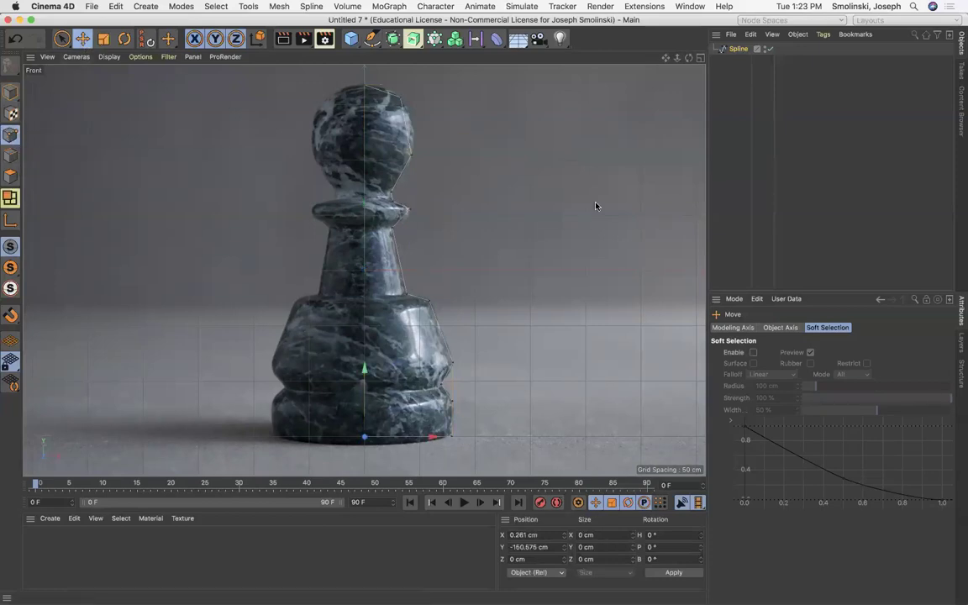
click(736, 49)
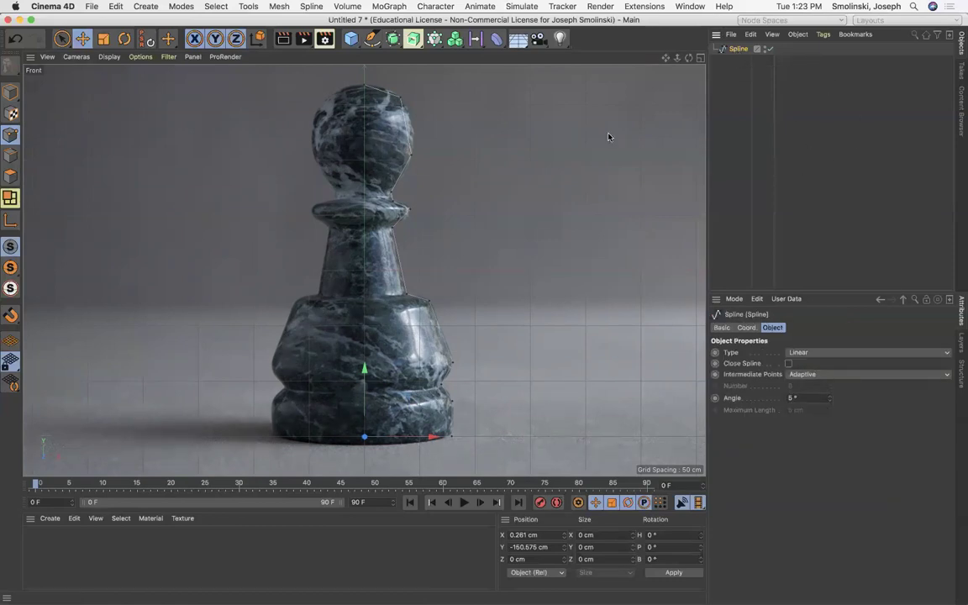
click(401, 99)
drag(665, 58, 663, 109)
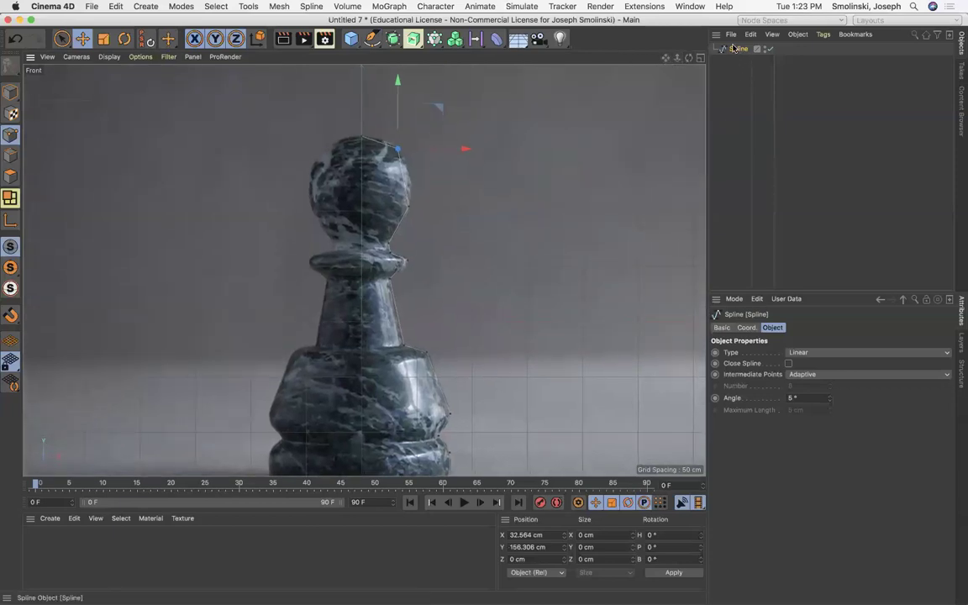
click(836, 352)
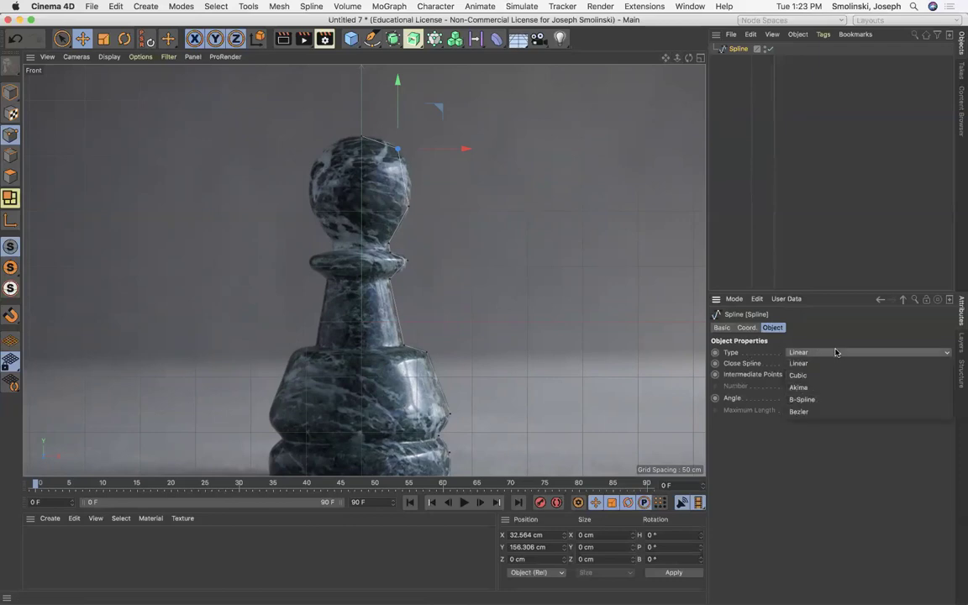
click(827, 411)
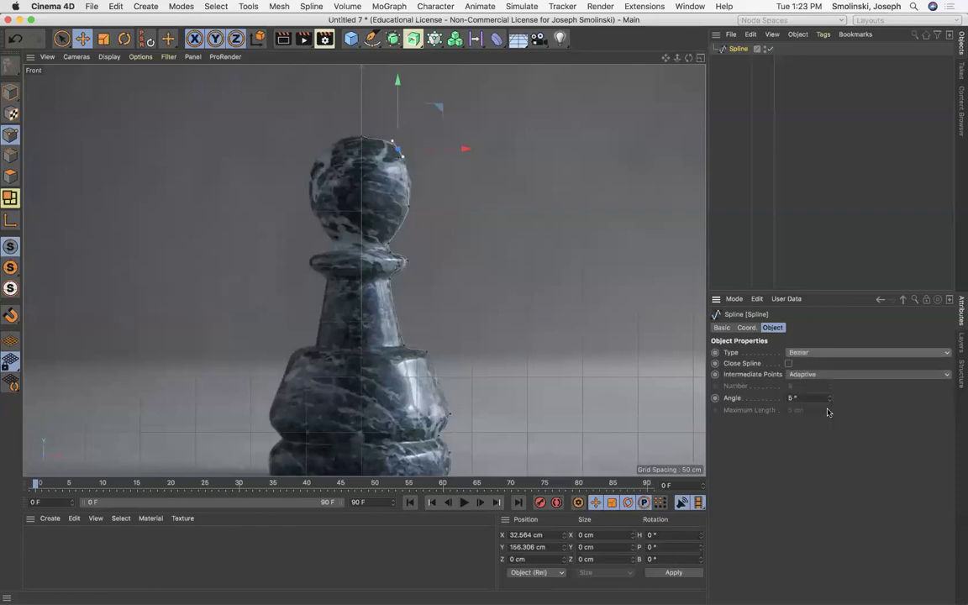
Step: Level the tangent of the spline's top centre point so the curve follows the crown of the pawn's head
drag(679, 62, 603, 54)
drag(665, 57, 665, 197)
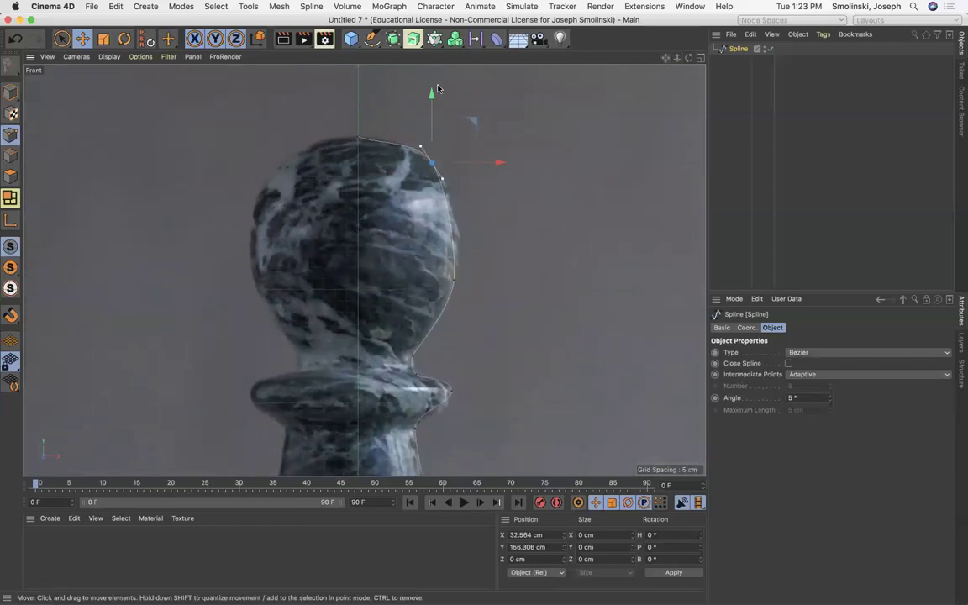
click(356, 139)
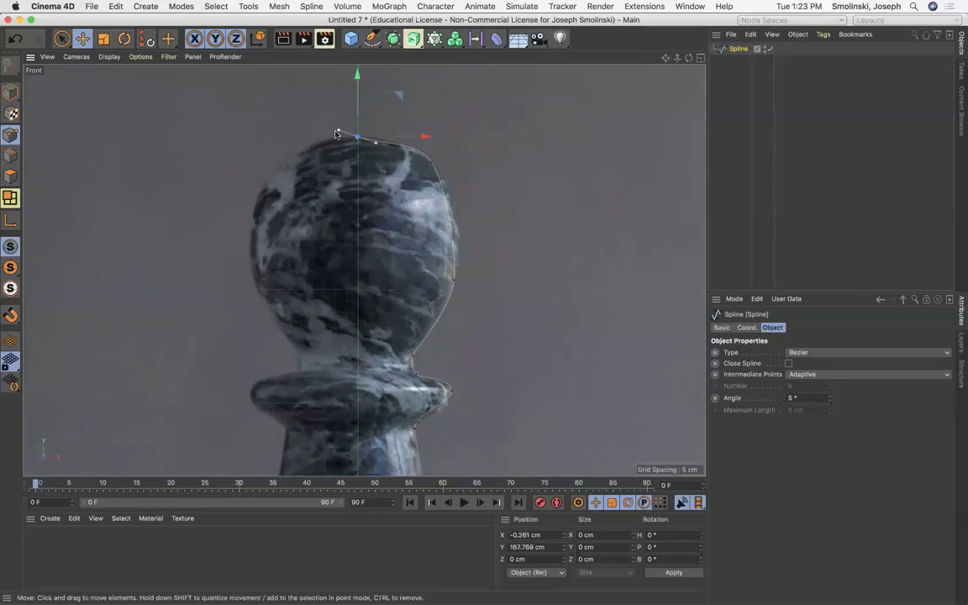
drag(335, 132, 345, 138)
Step: Adjust the tangent of the head's upper-right point and move the point to about X 33 cm, Y 156.5 cm
click(430, 163)
drag(442, 181, 447, 186)
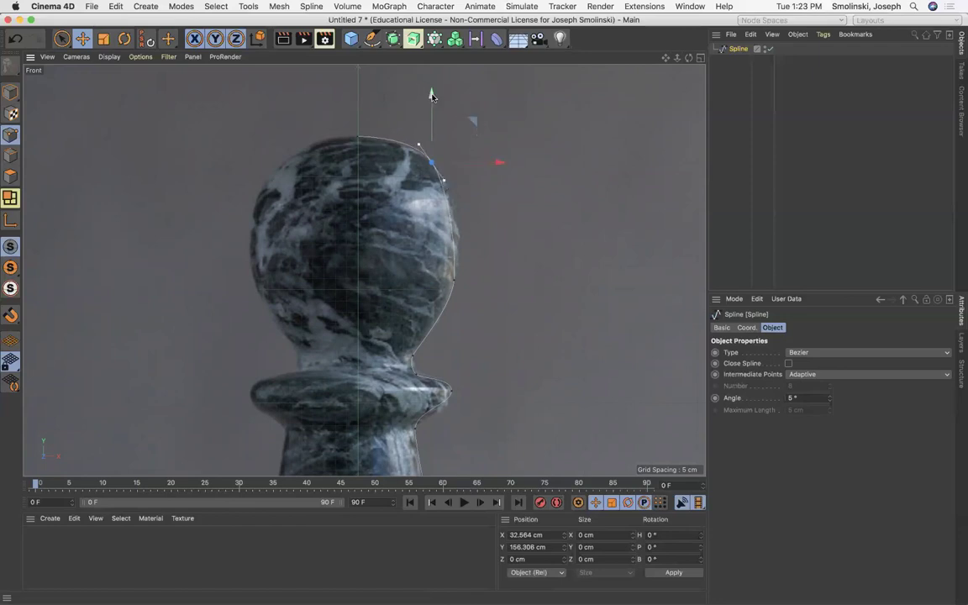
drag(430, 95, 430, 90)
drag(501, 163, 499, 165)
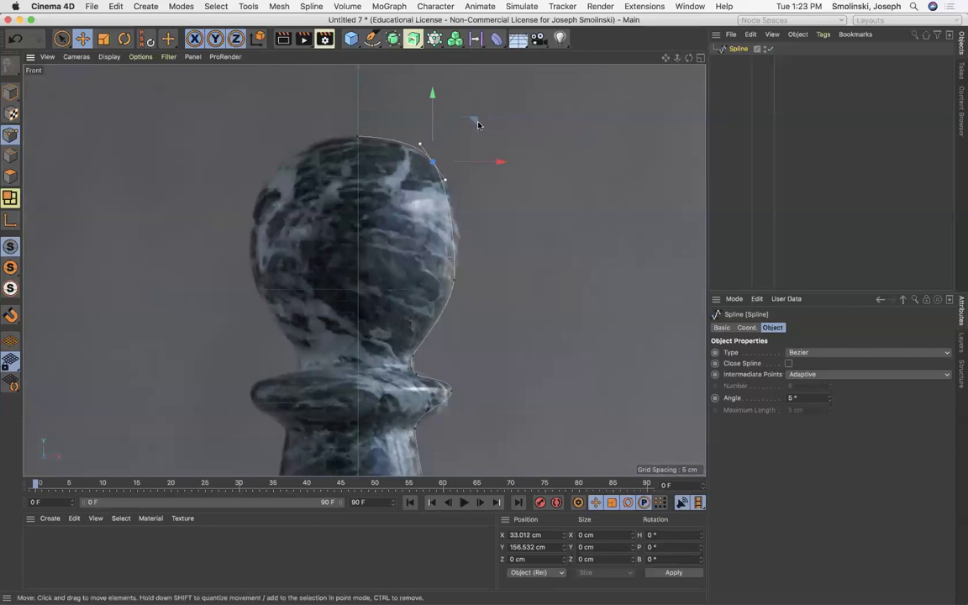
Step: Move the head's upper-right point to about X 36.2 cm, Y 152.8 cm and its widest side point to about X 44.6 cm, Y 108 cm
drag(476, 125, 481, 129)
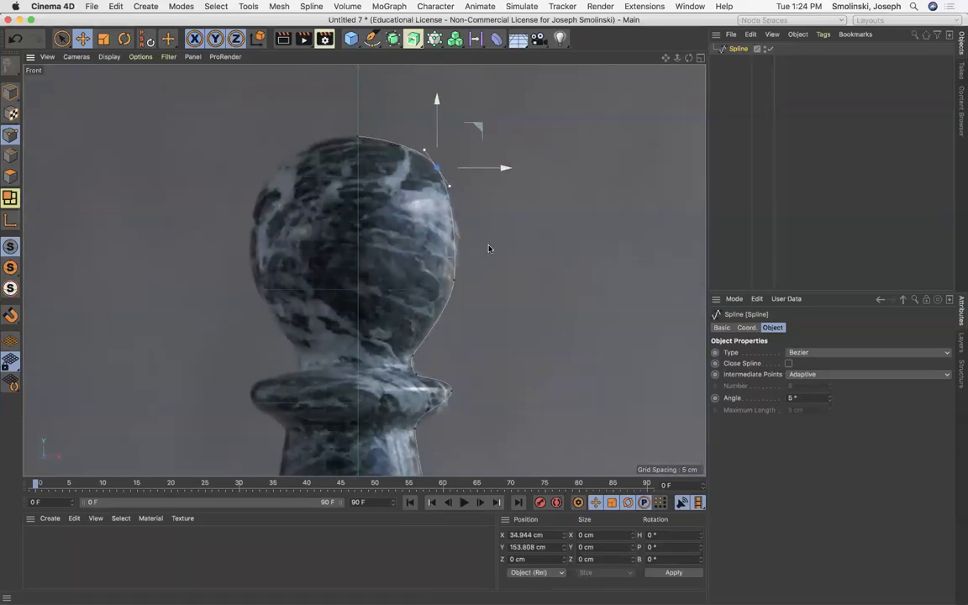
click(455, 268)
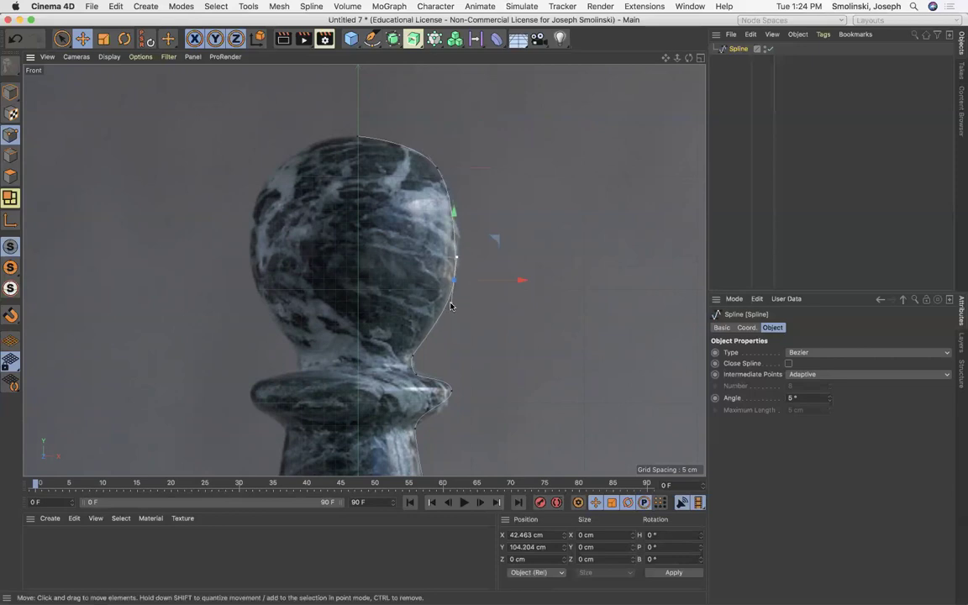
drag(499, 245, 500, 227)
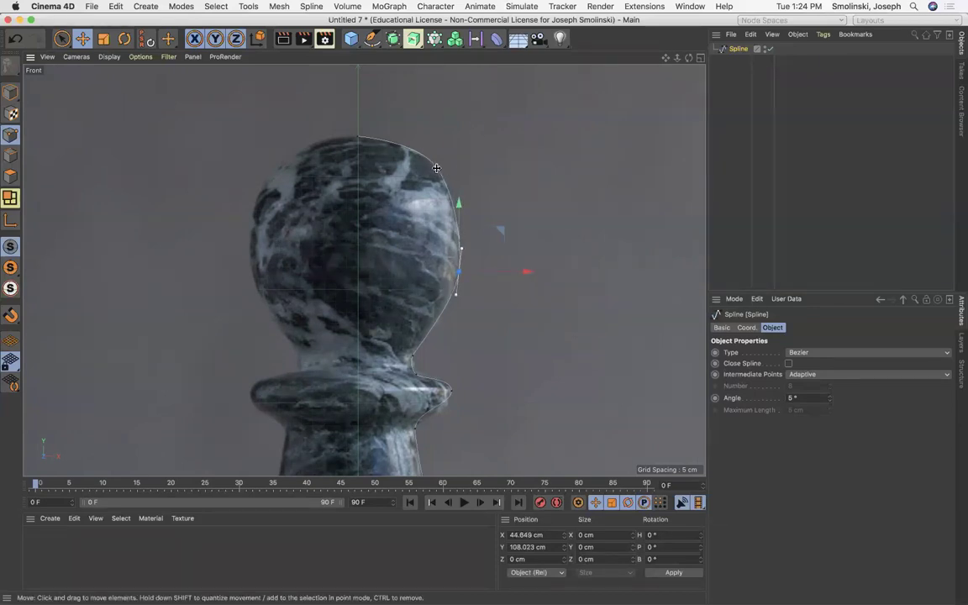
click(436, 168)
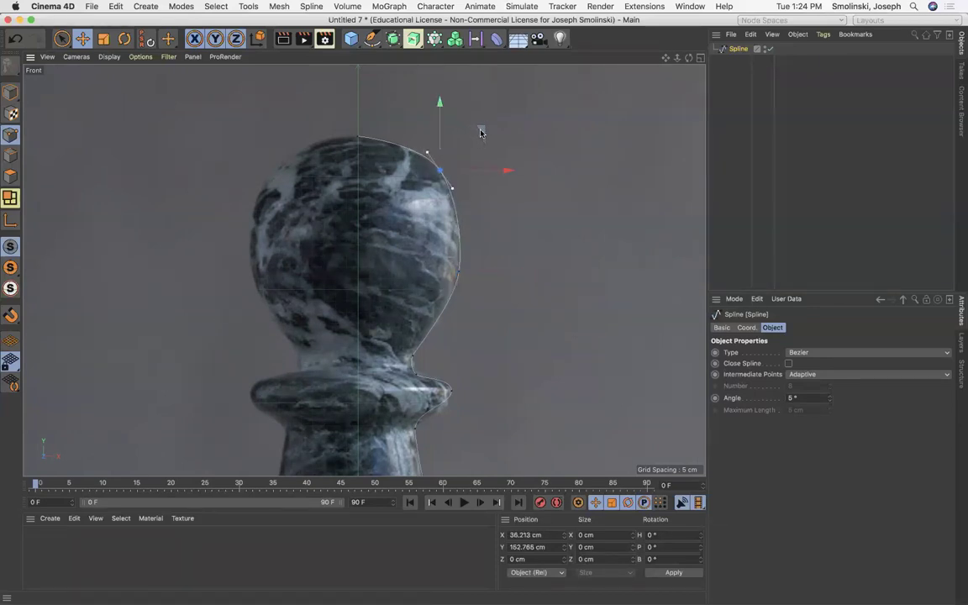
Step: Move the collar's outer point to about X 41.5 cm, Y 53.9 cm and the base's lower corner point to about X 76.6 cm, Y -150.1 cm
click(451, 392)
drag(496, 349, 495, 353)
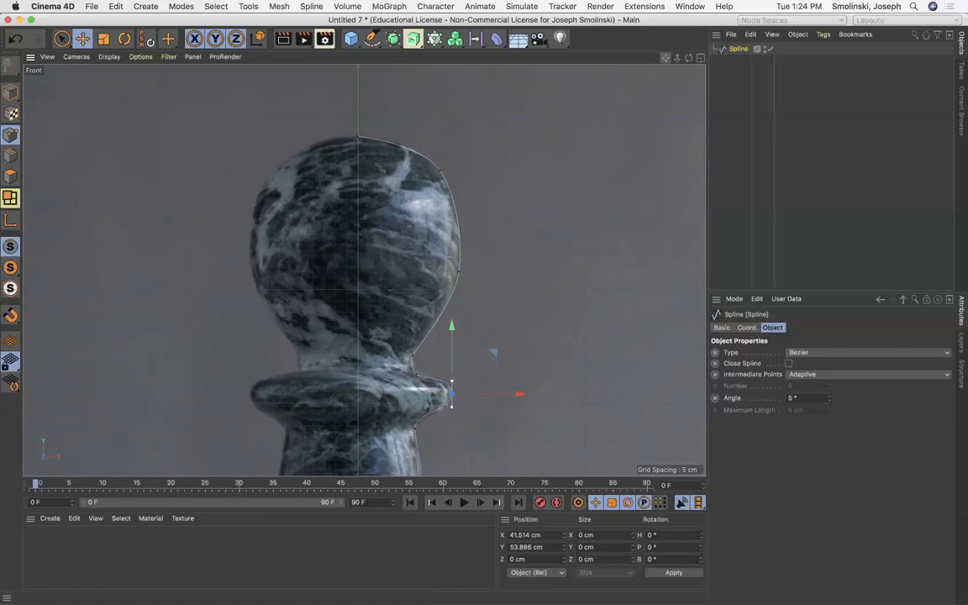
drag(665, 57, 625, 0)
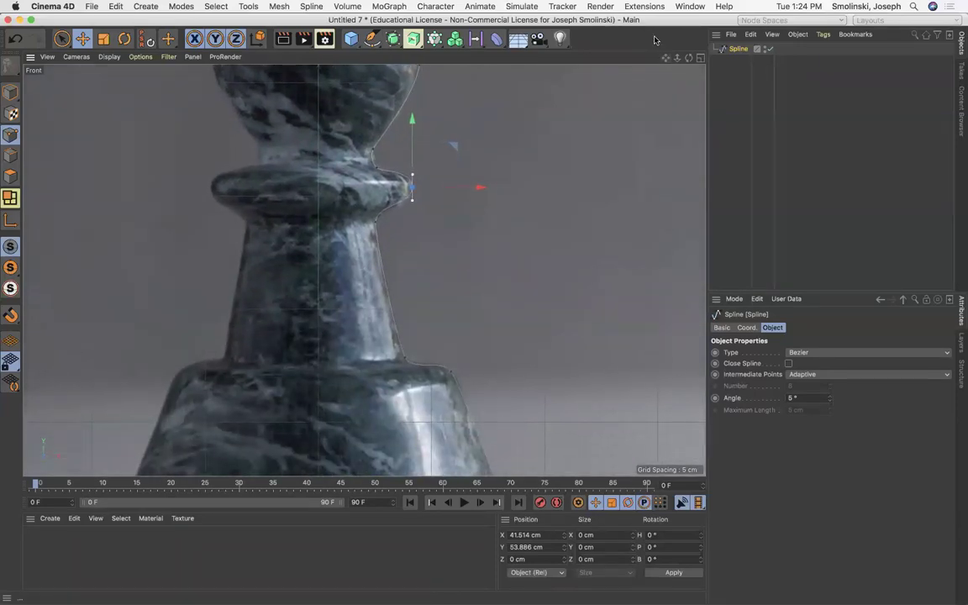
drag(665, 58, 660, 0)
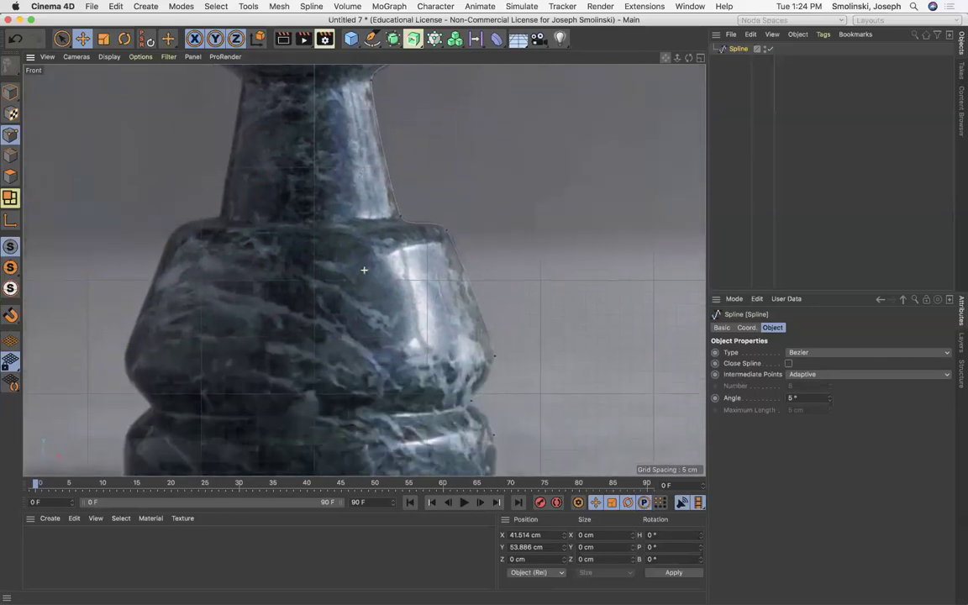
drag(665, 57, 663, 0)
click(504, 421)
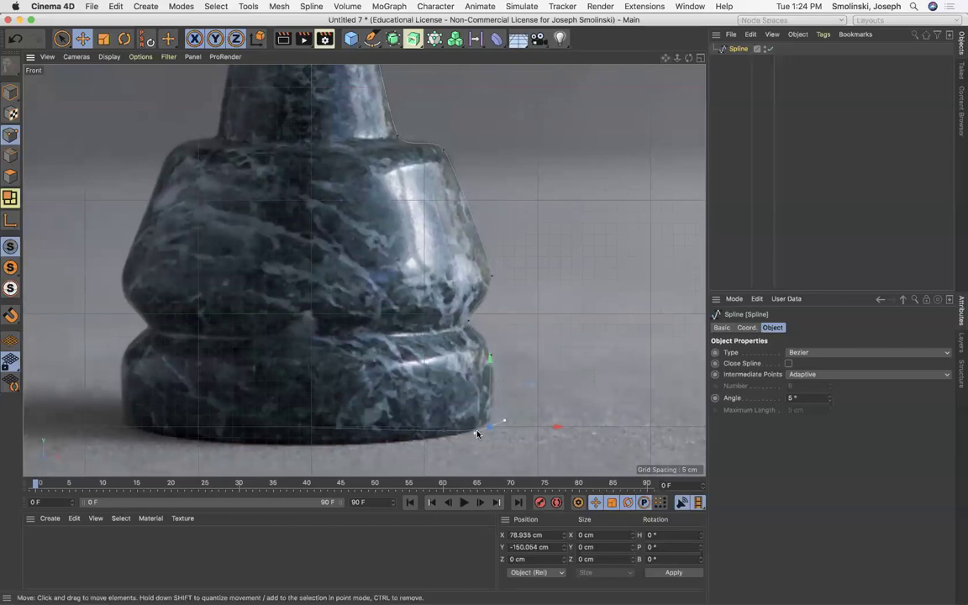
drag(496, 424, 527, 386)
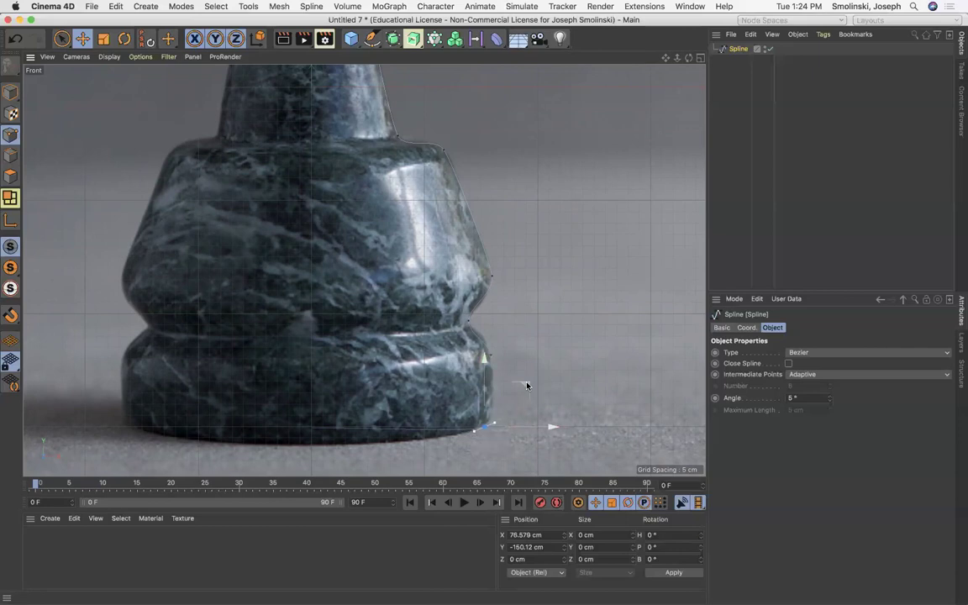
Step: Add a Lathe object in the Perspective view and make the profile spline its child to generate the solid pawn
click(701, 58)
click(358, 58)
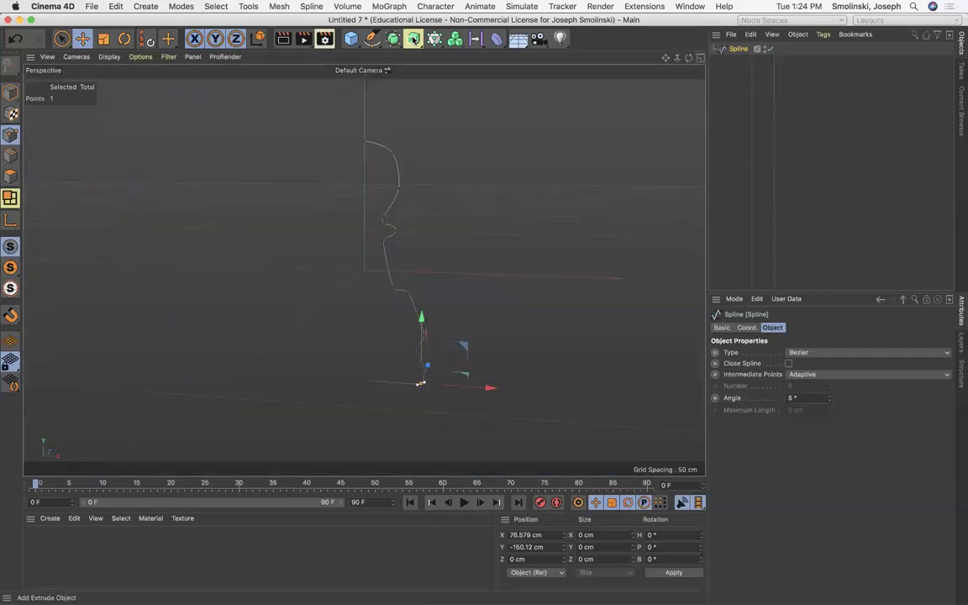
drag(414, 39, 449, 74)
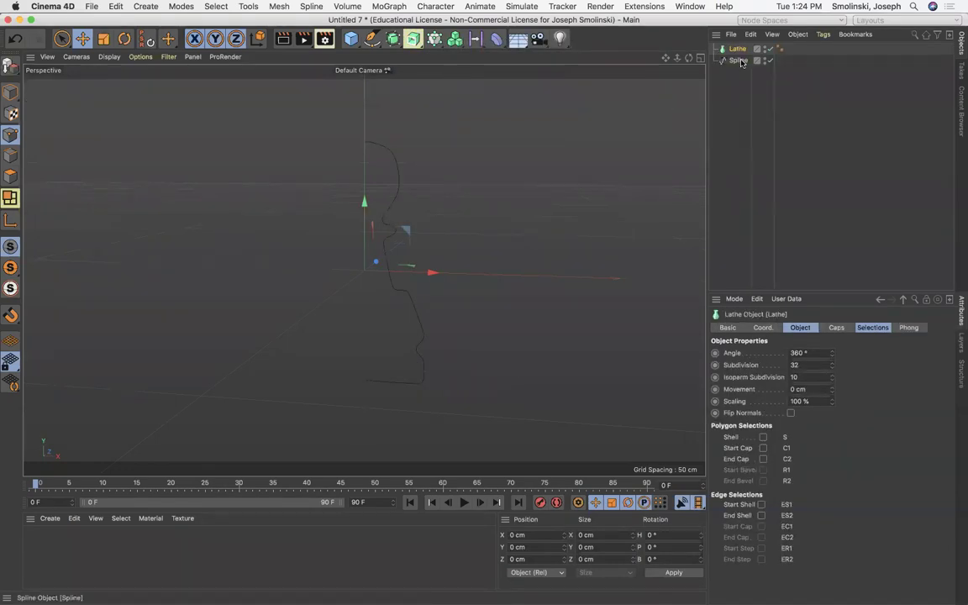
drag(740, 63, 735, 50)
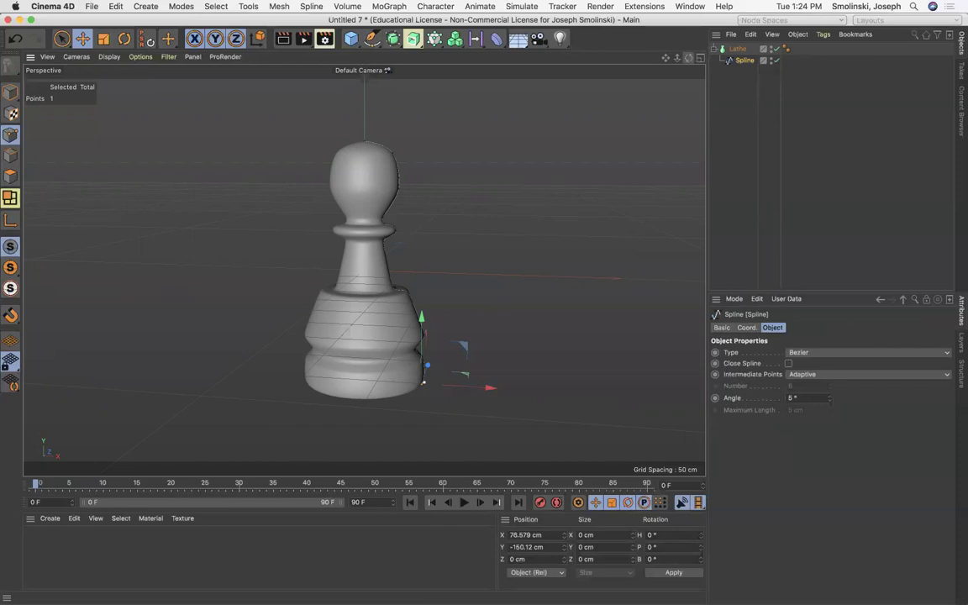
Step: Examine the lathed pawn in the Perspective view and compare its outline with the reference photo in the Front view
mouse_move(688, 57)
mouse_down()
mouse_move(738, 41)
mouse_move(730, 11)
mouse_move(738, 52)
mouse_move(688, 61)
mouse_up()
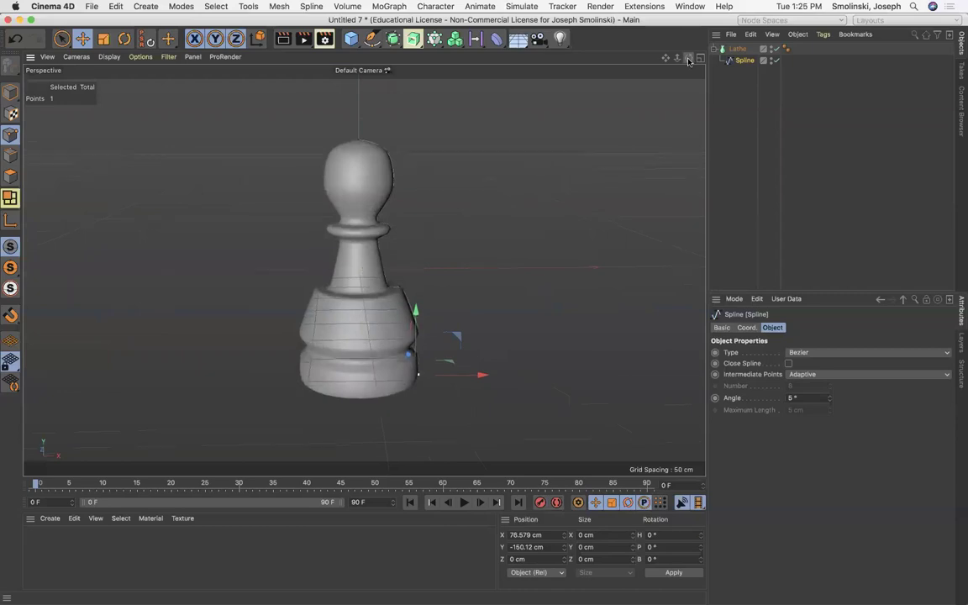
click(700, 62)
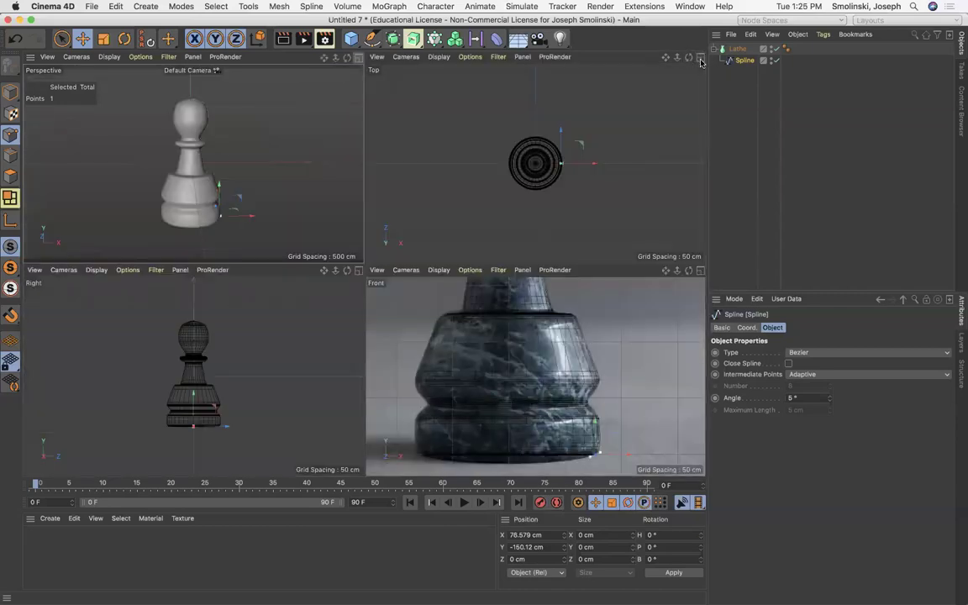
click(699, 271)
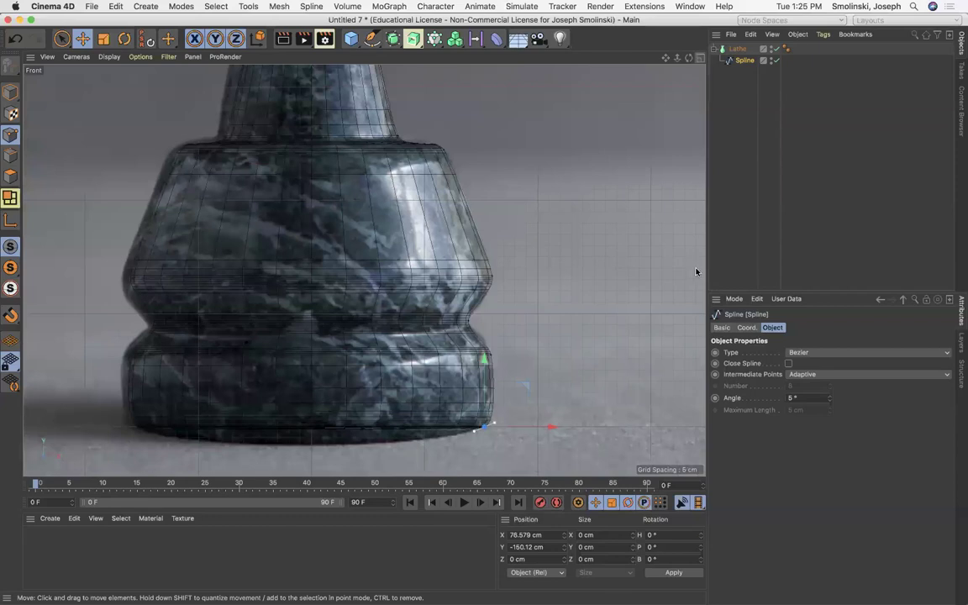
click(700, 57)
click(359, 57)
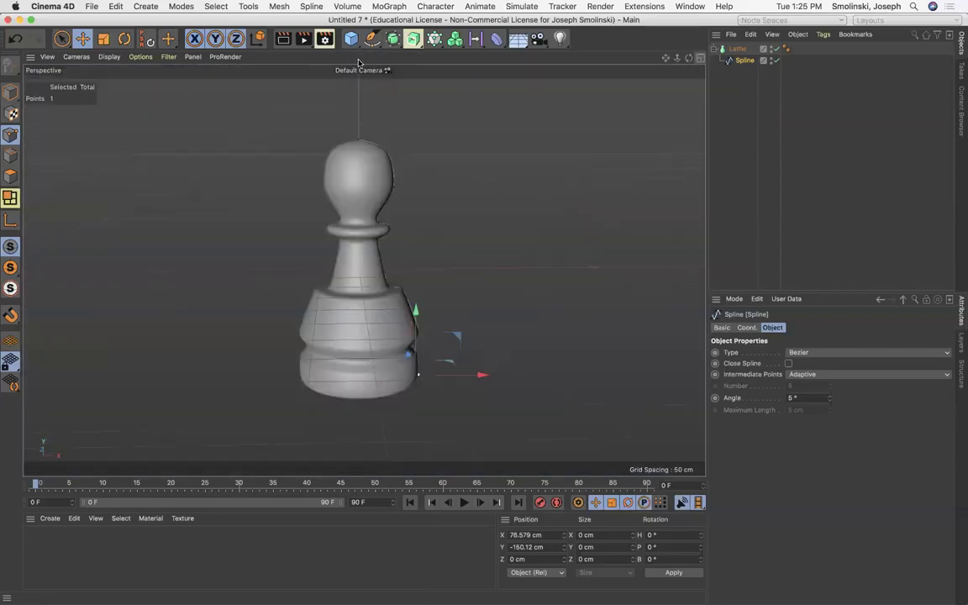
drag(689, 58, 667, 64)
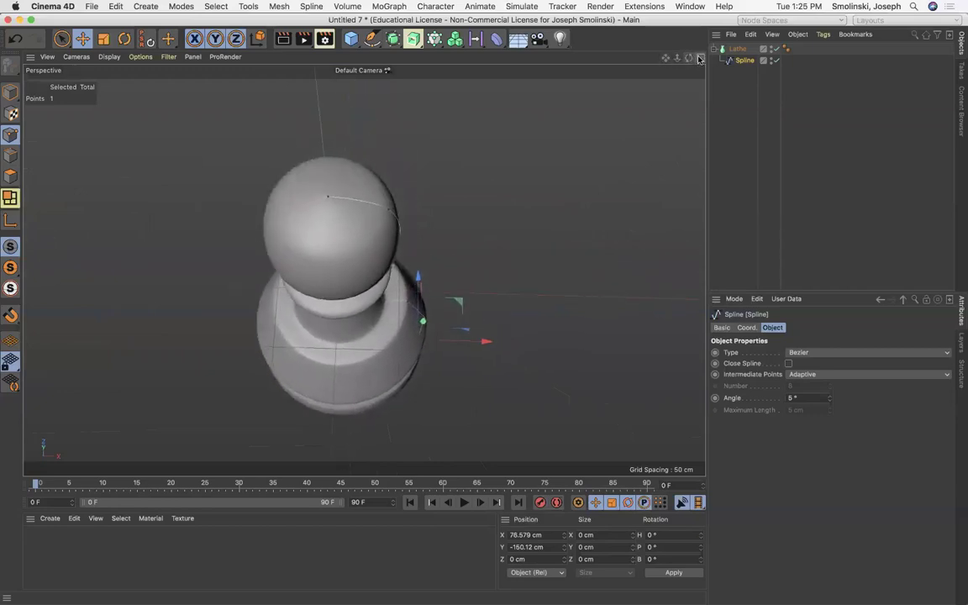
click(700, 57)
middle_click(631, 284)
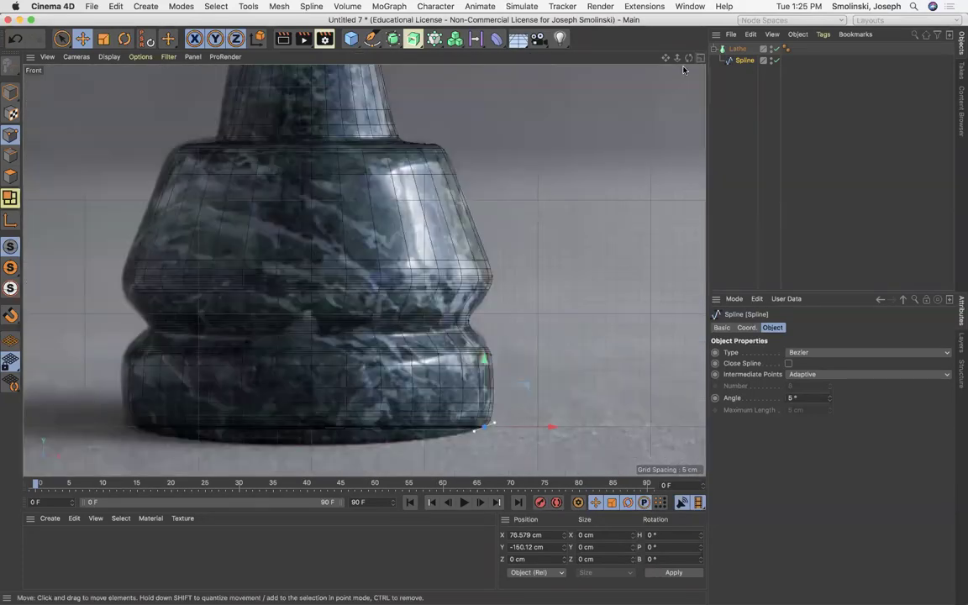
drag(664, 57, 691, 353)
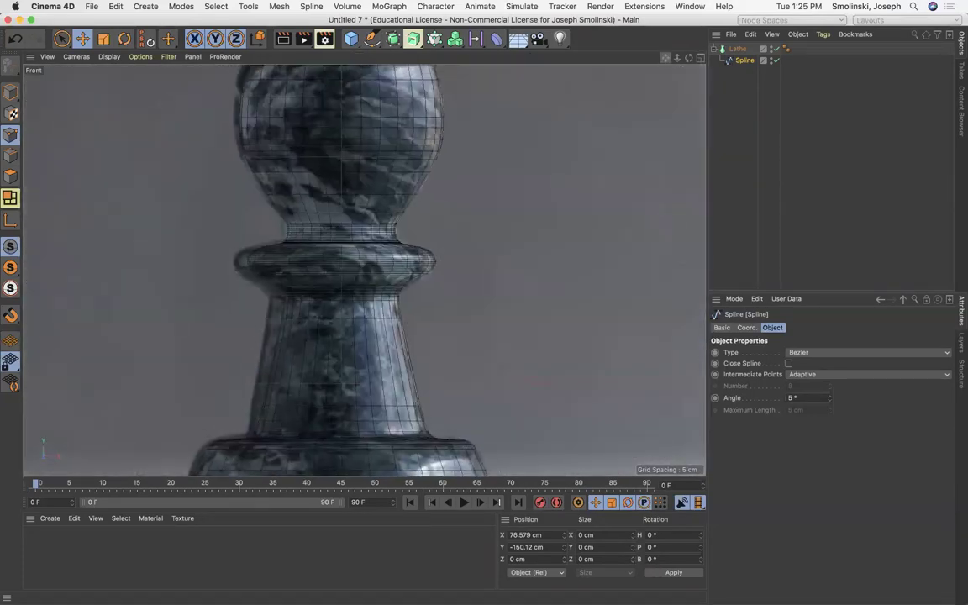
drag(665, 57, 679, 242)
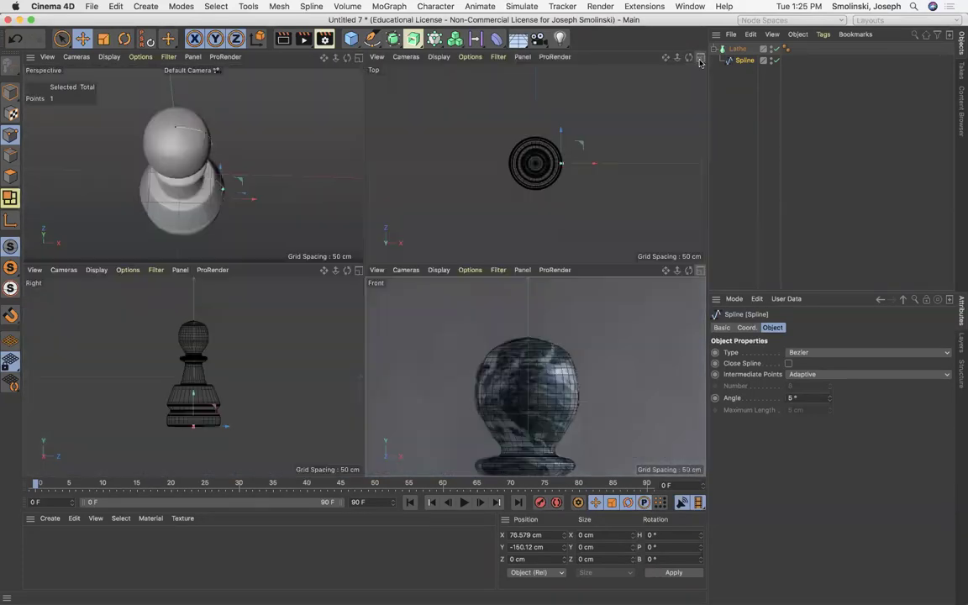
middle_click(630, 57)
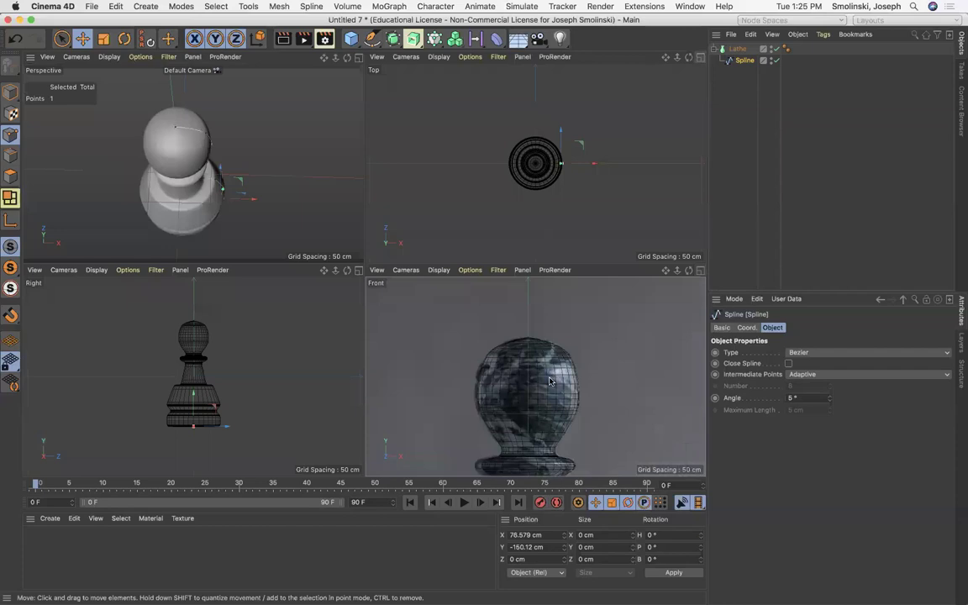
Step: Move the spline's top point along X onto the central axis, to about X 0 cm, so the crown closes
click(83, 39)
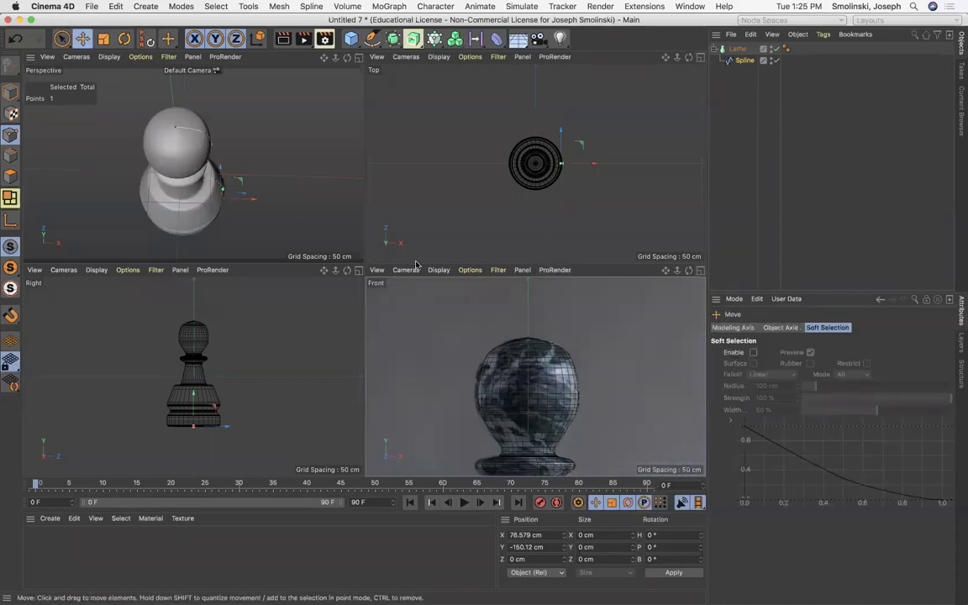
click(528, 339)
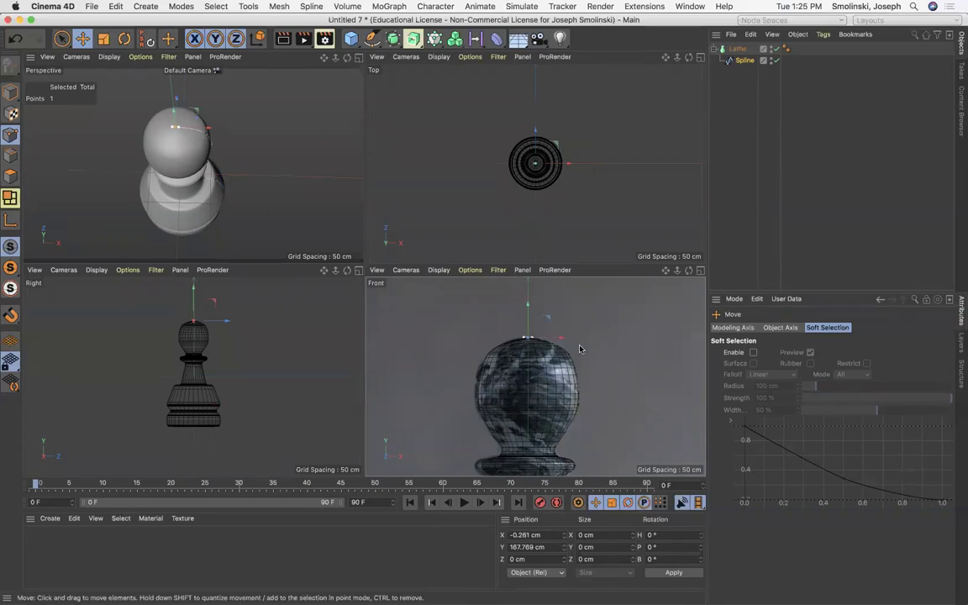
mouse_move(561, 340)
mouse_down()
mouse_move(587, 340)
mouse_move(560, 339)
mouse_up()
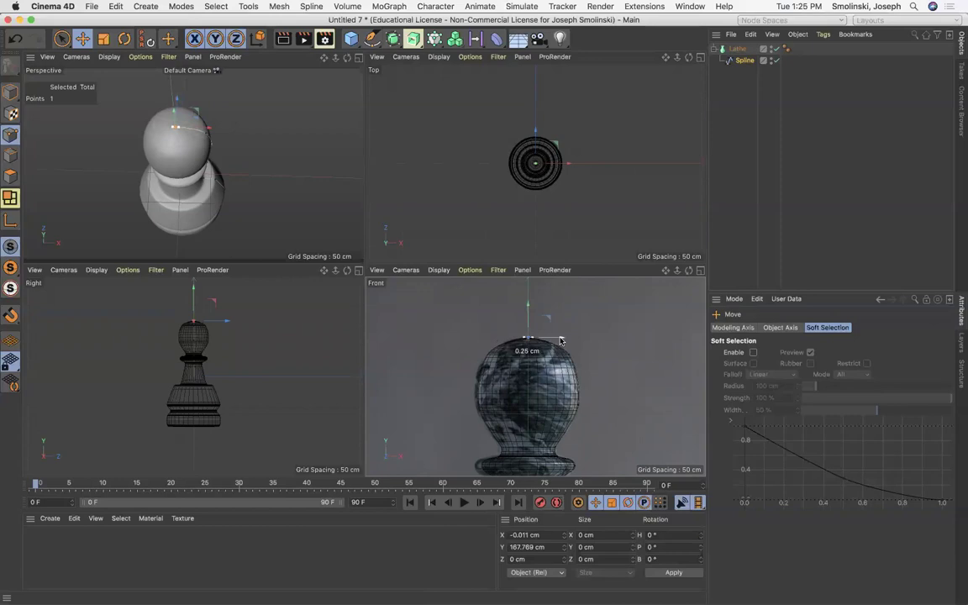
drag(560, 339, 560, 339)
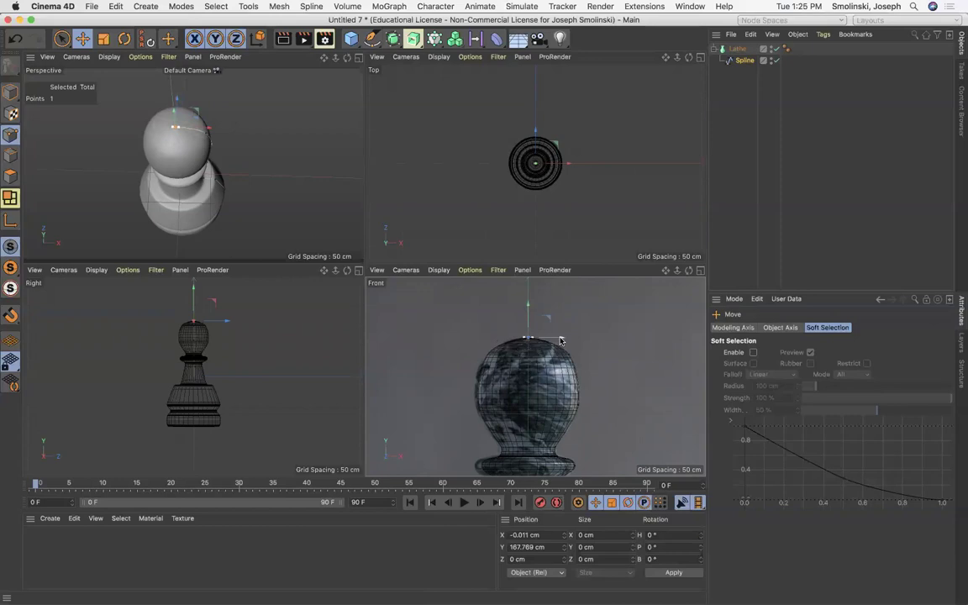
Step: Search the material presets for "marble" and apply the green Marble - Indian - Shader material to the pawn
click(357, 58)
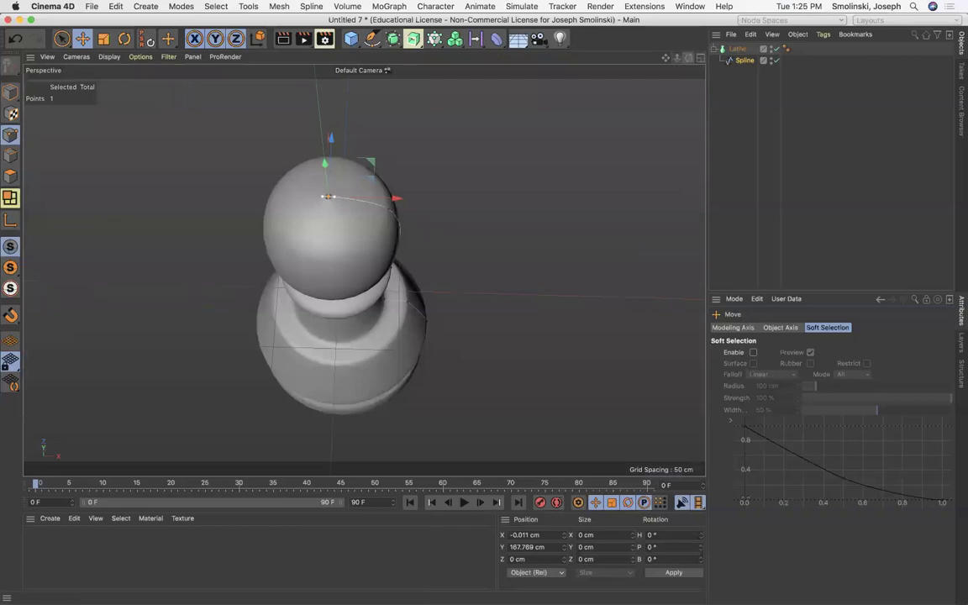
drag(688, 57, 688, 17)
drag(676, 57, 665, 7)
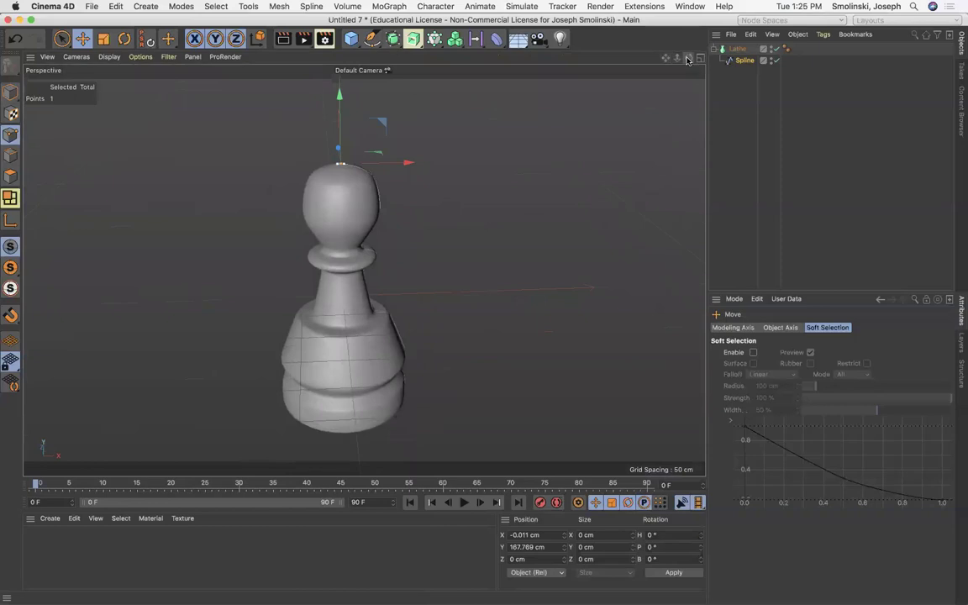
drag(686, 60, 665, 46)
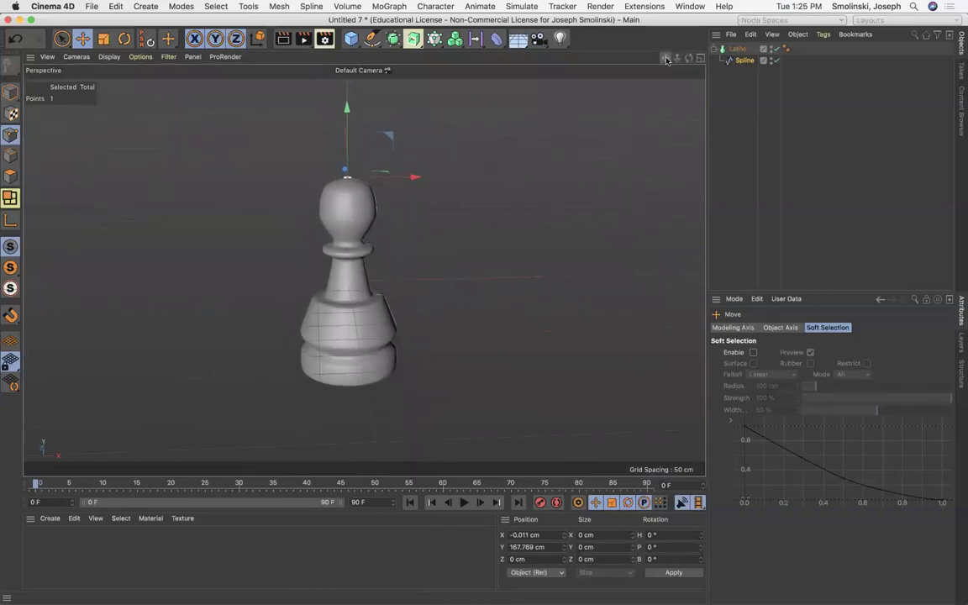
click(960, 119)
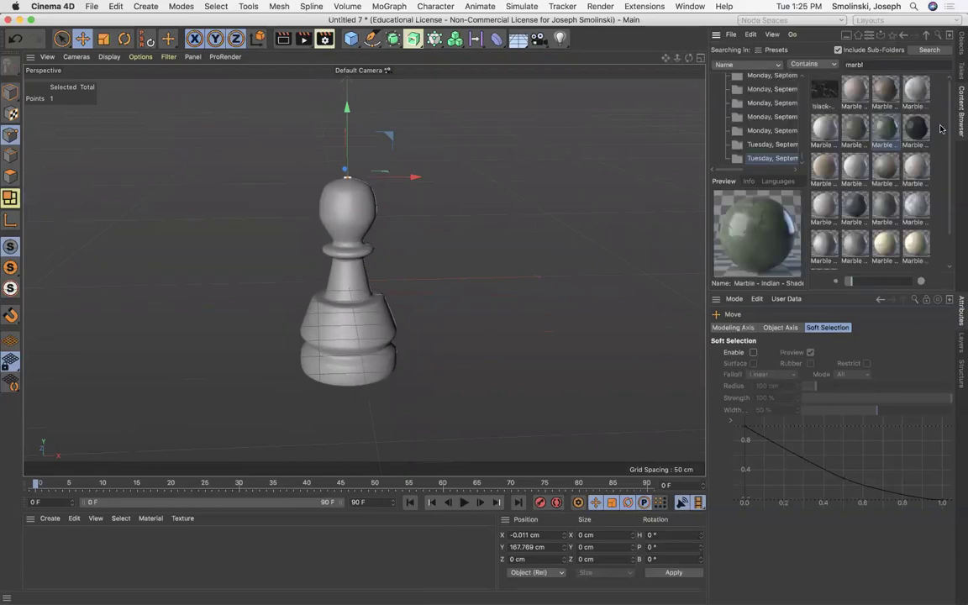
double_click(872, 63)
text(marble)
key(Return)
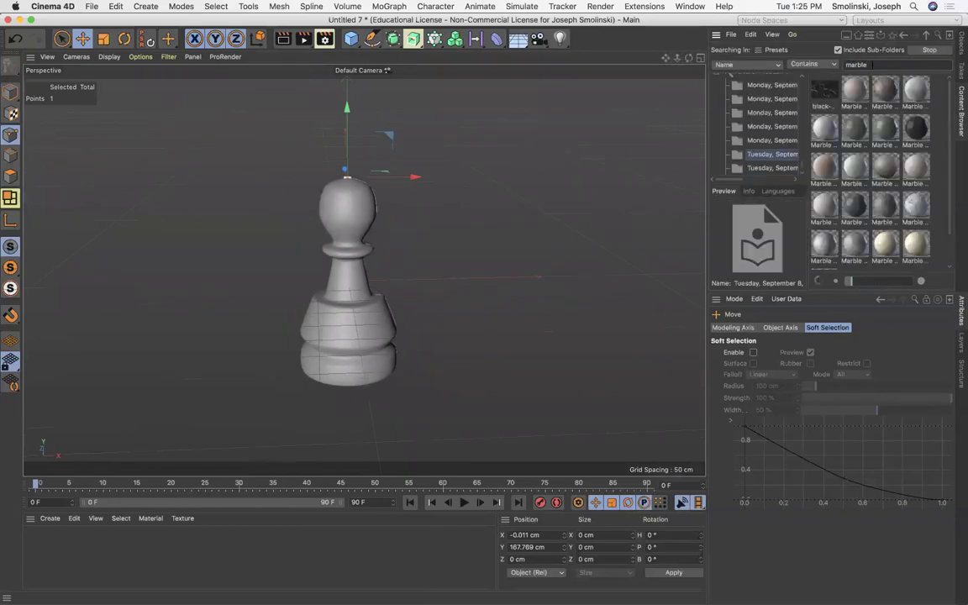
drag(885, 132, 343, 319)
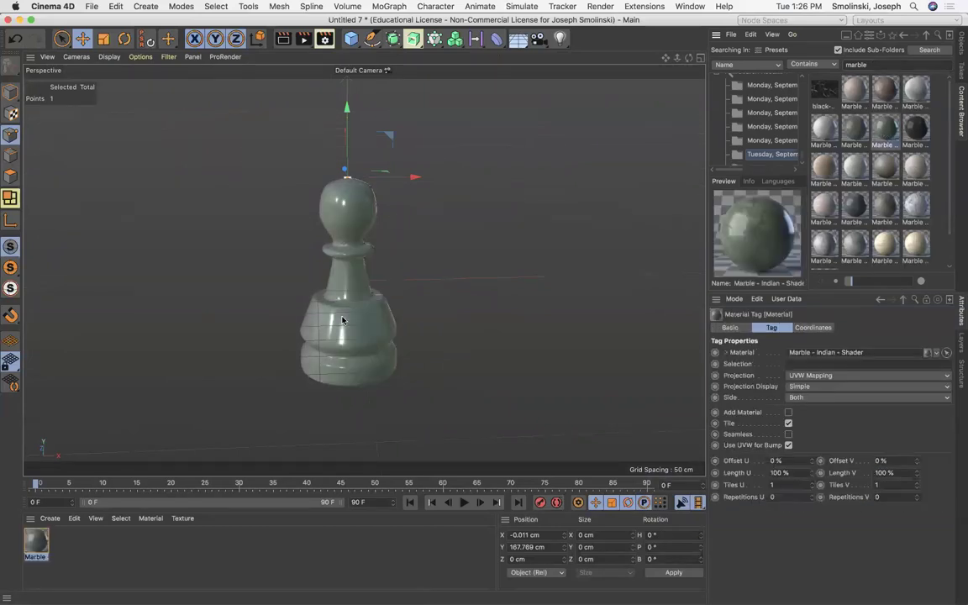
Step: Add a Floor object lowered to the underside of the pawn's base, and add a Physical Sky to the scene
click(518, 40)
drag(350, 220, 340, 302)
drag(342, 304, 342, 303)
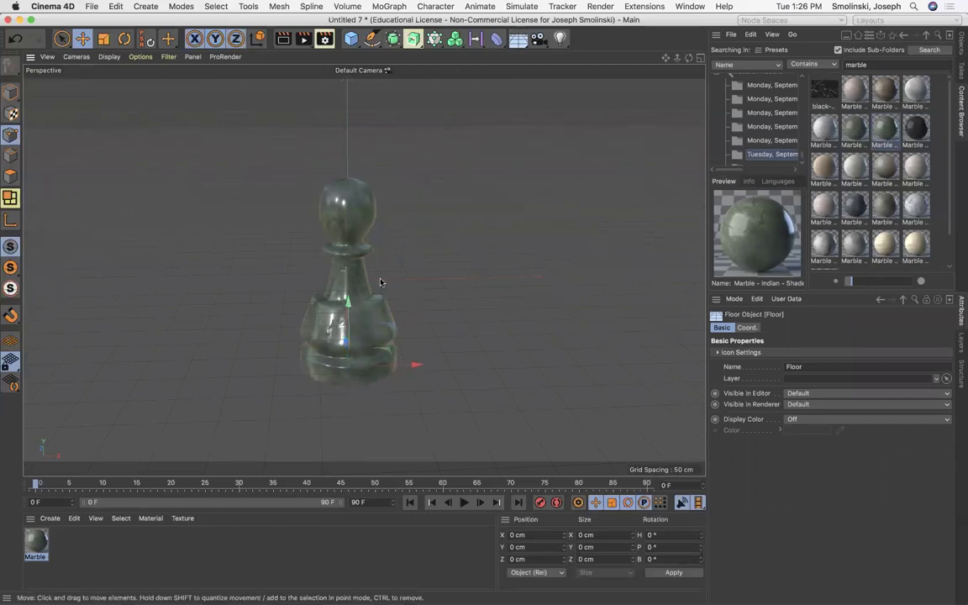
drag(520, 42, 671, 43)
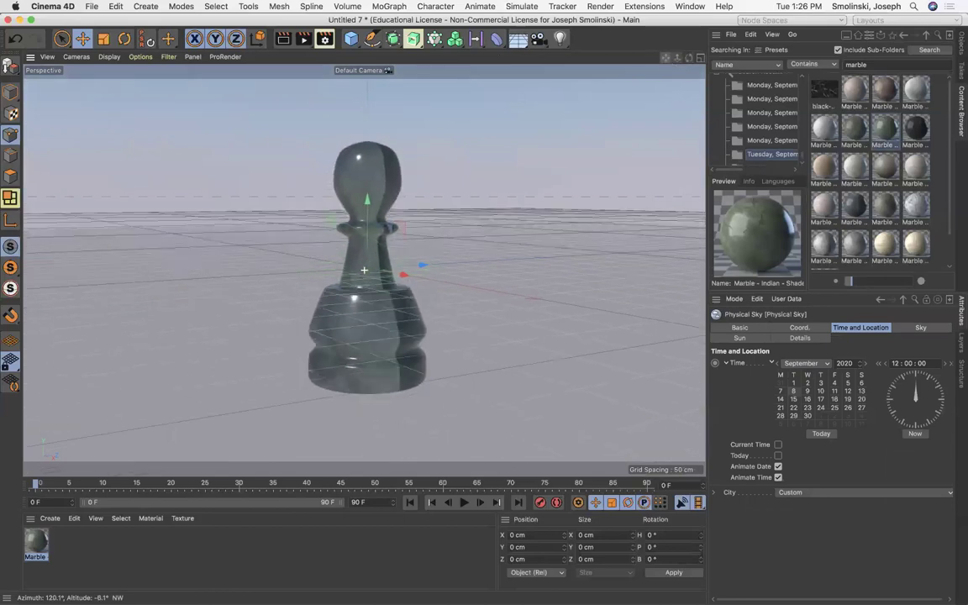
Step: Render the active Perspective view, compare it with the Pawn.jpg reference photo in Preview, and return to Cinema 4D
click(283, 39)
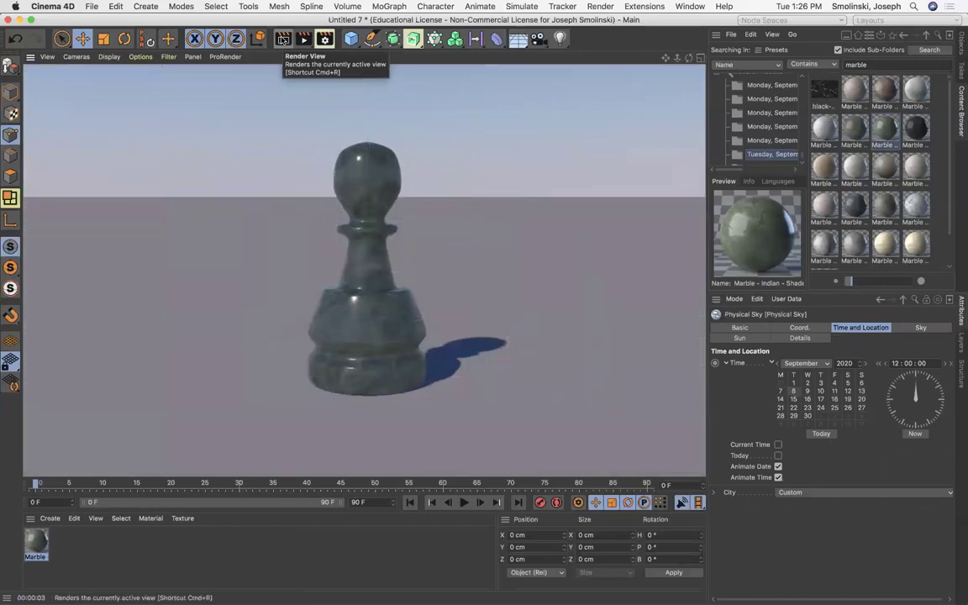
click(220, 590)
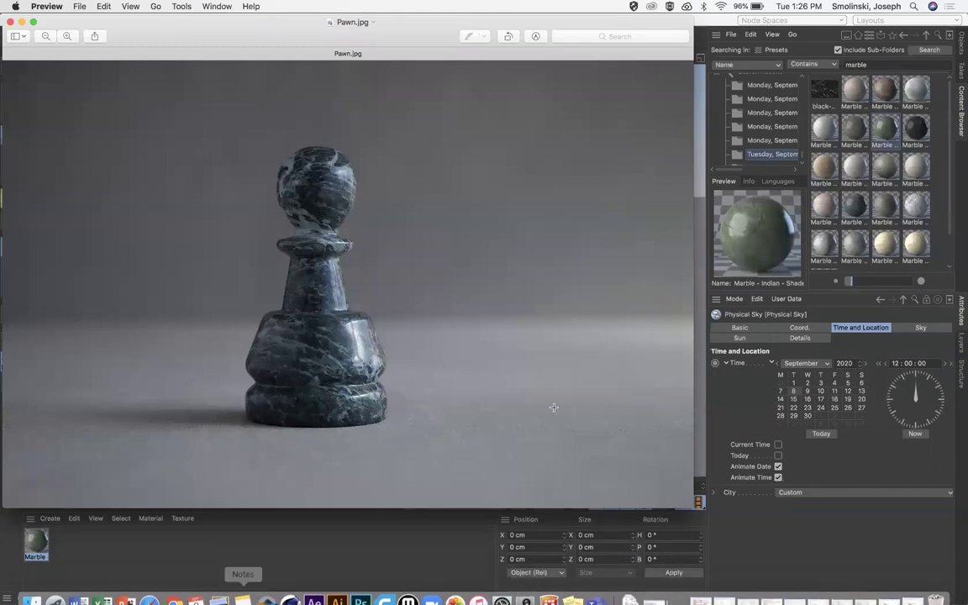
click(397, 571)
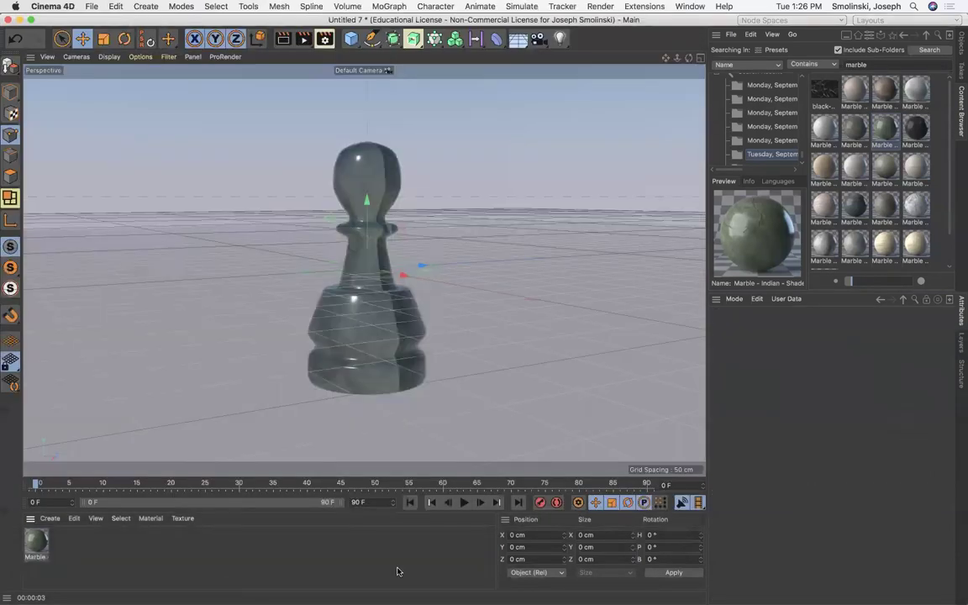